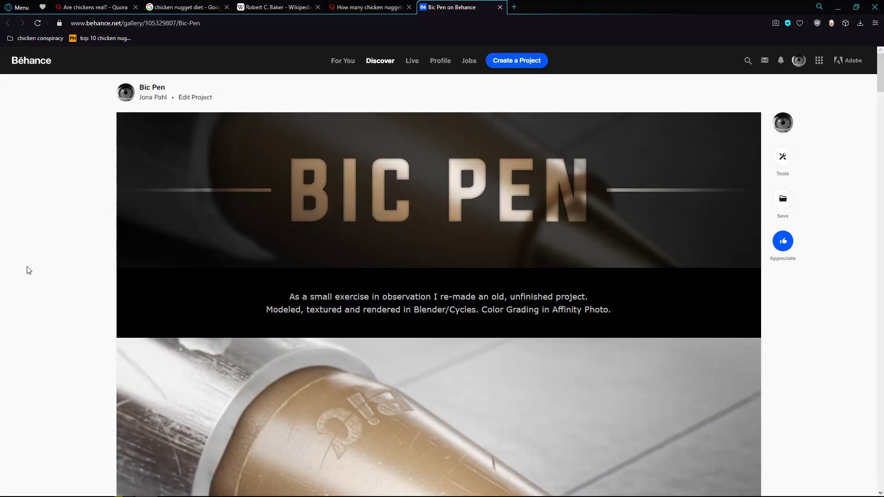
- Look through the close-up pen renders in the Bic Pen project on Behance
scroll(28, 271, down, 2)
scroll(29, 270, up, 2)
scroll(29, 271, down, 8)
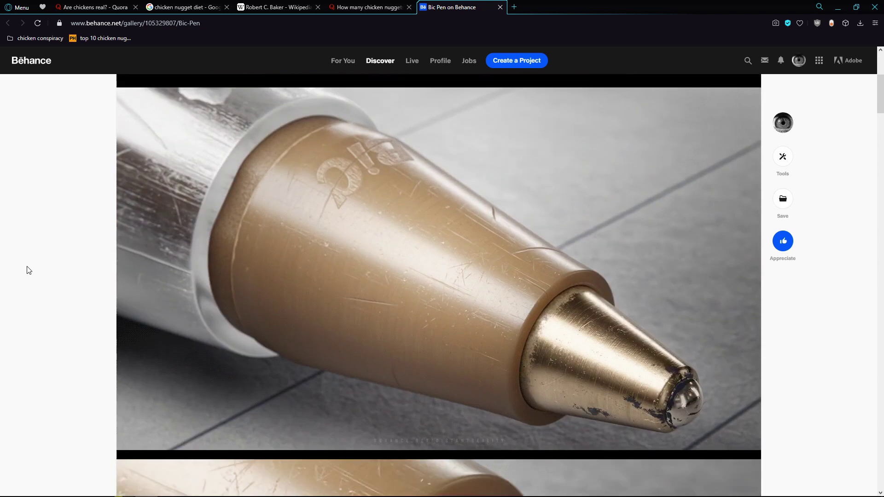
scroll(28, 270, down, 7)
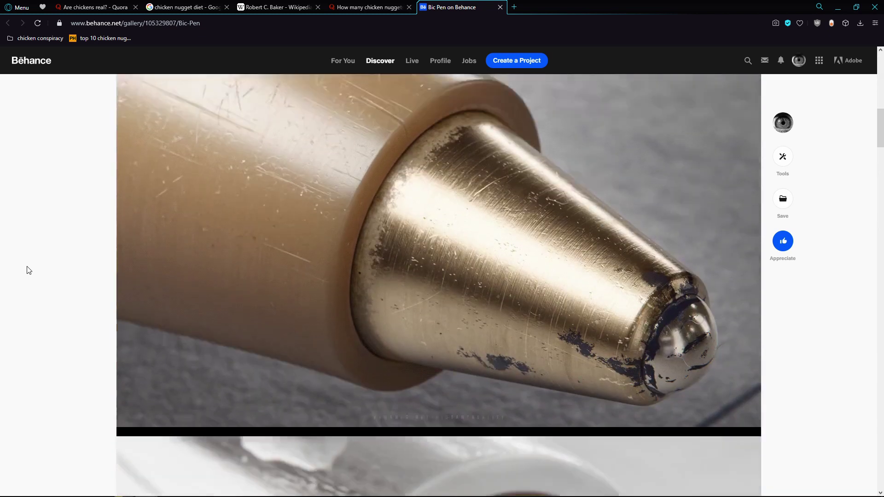
scroll(28, 271, down, 8)
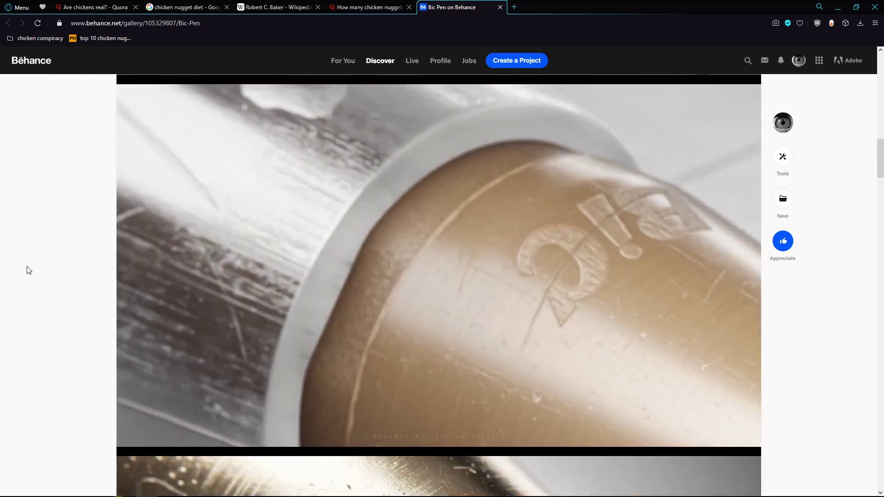
scroll(29, 271, down, 8)
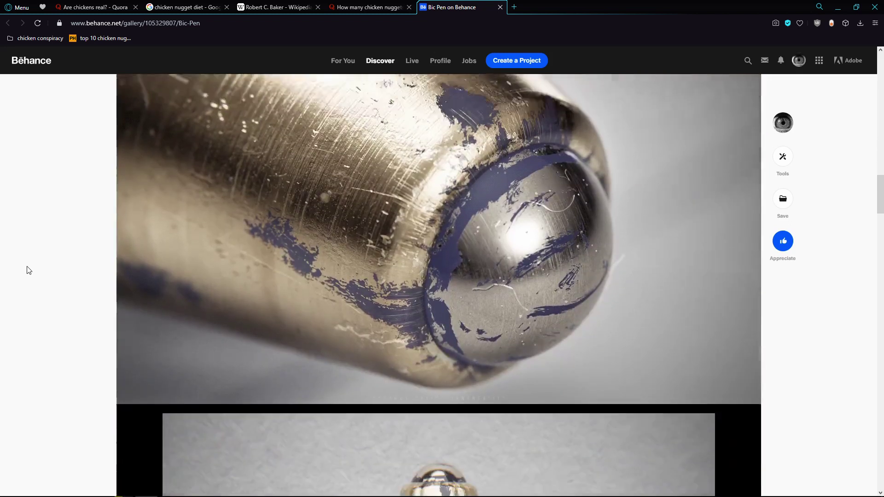
scroll(29, 271, down, 9)
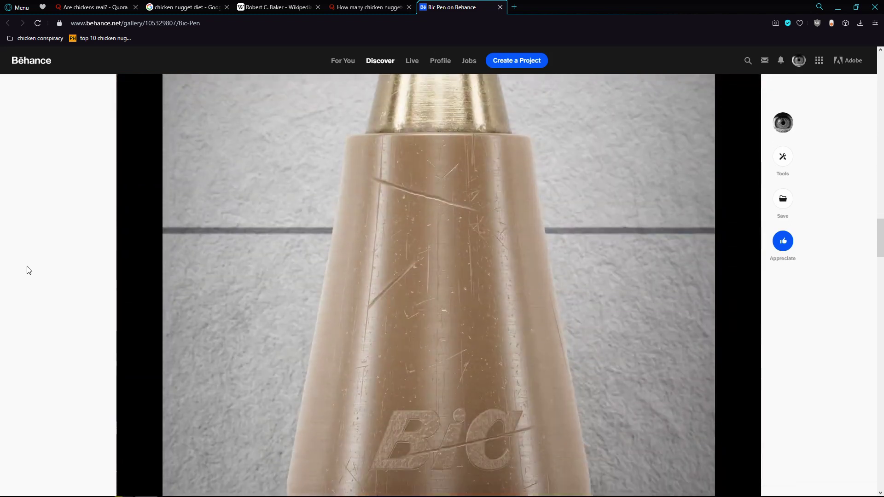
scroll(29, 270, down, 2)
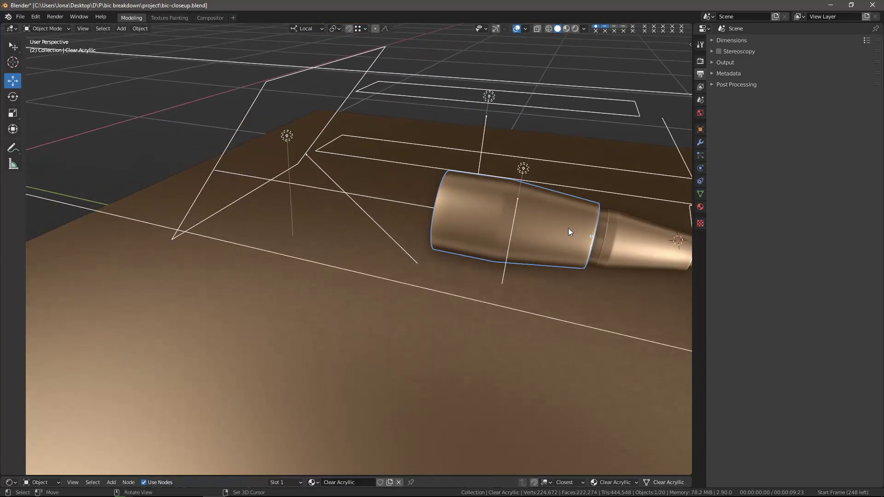
- Switch to Blender and turn on the wireframe overlay to show the pen model's mesh
right_click(569, 229)
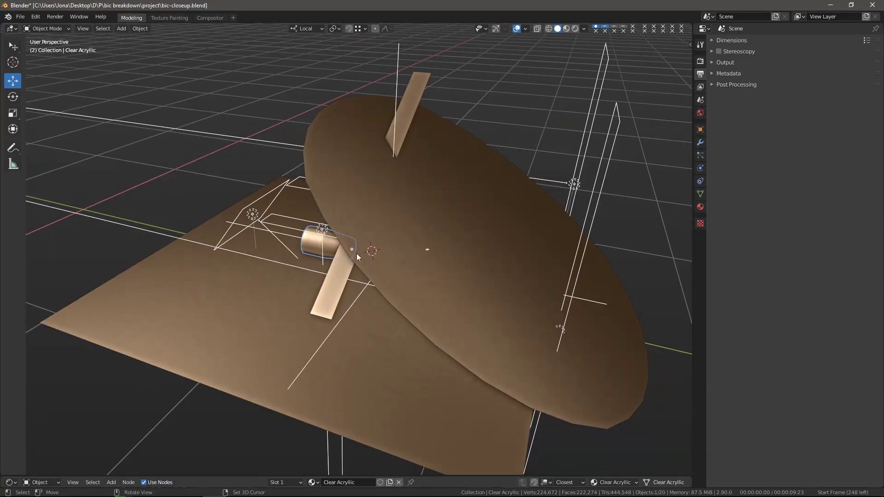
scroll(356, 253, up, 2)
middle_drag(356, 254, 322, 267)
scroll(394, 257, up, 5)
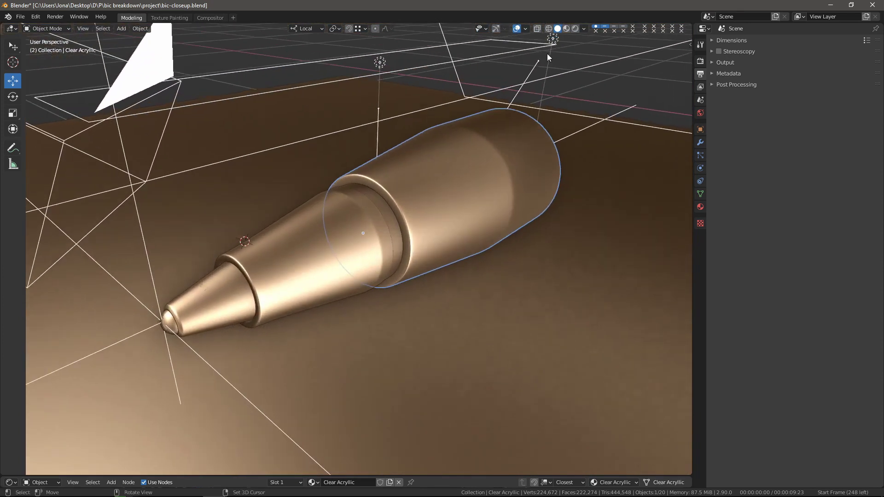
click(525, 28)
click(468, 184)
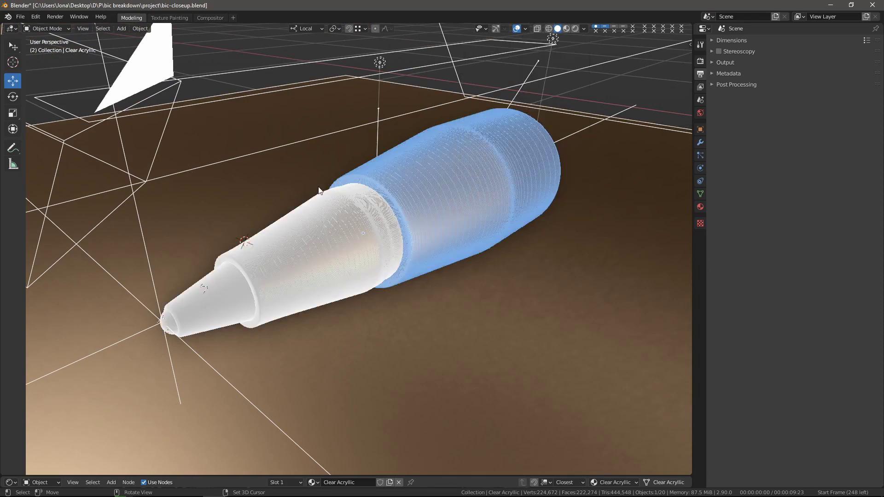
- Deselect everything, inspect the pen's wireframe from the other side, and turn the wireframe overlay off
key(alt+a)
middle_drag(347, 203, 390, 238)
scroll(363, 234, up, 3)
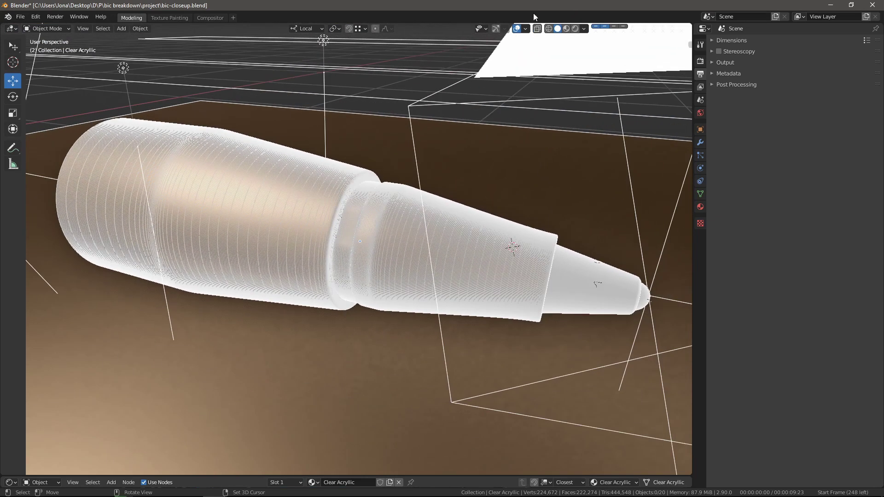
click(525, 29)
click(469, 185)
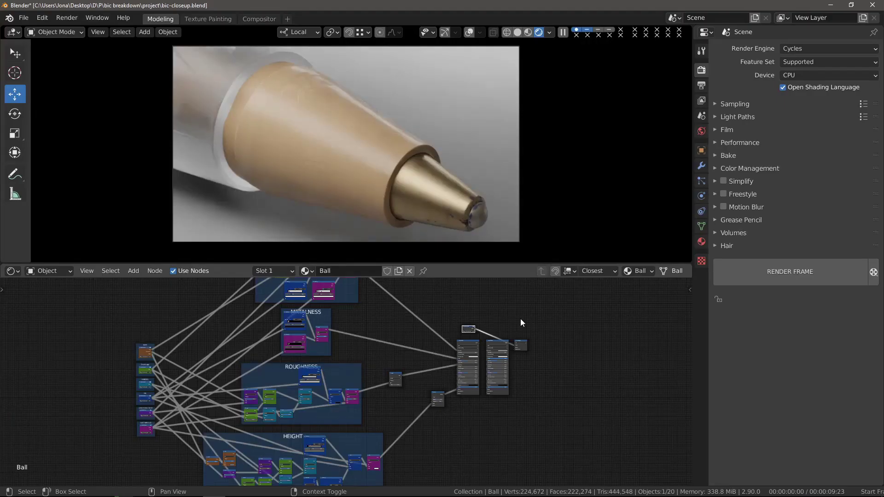
- Inspect the material node trees of the pen's parts by selecting each one, ending with the Clear Acryllic body
scroll(530, 322, down, 5)
scroll(533, 331, down, 2)
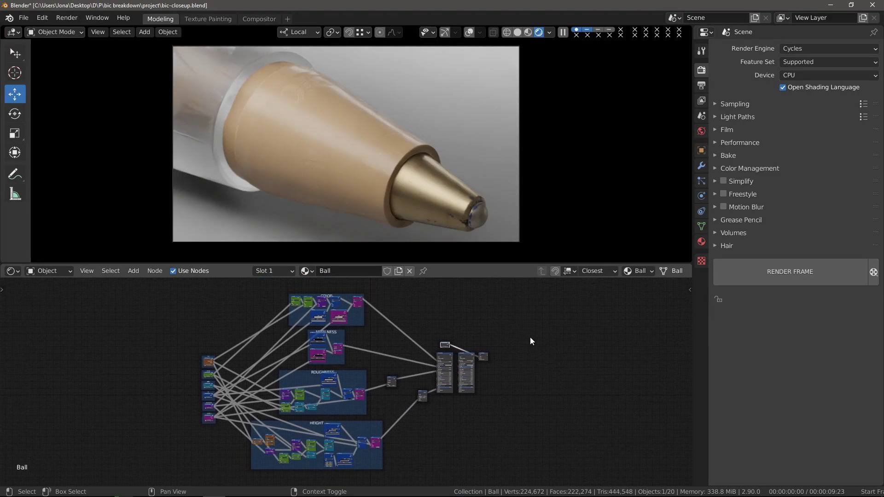
click(280, 115)
click(280, 115)
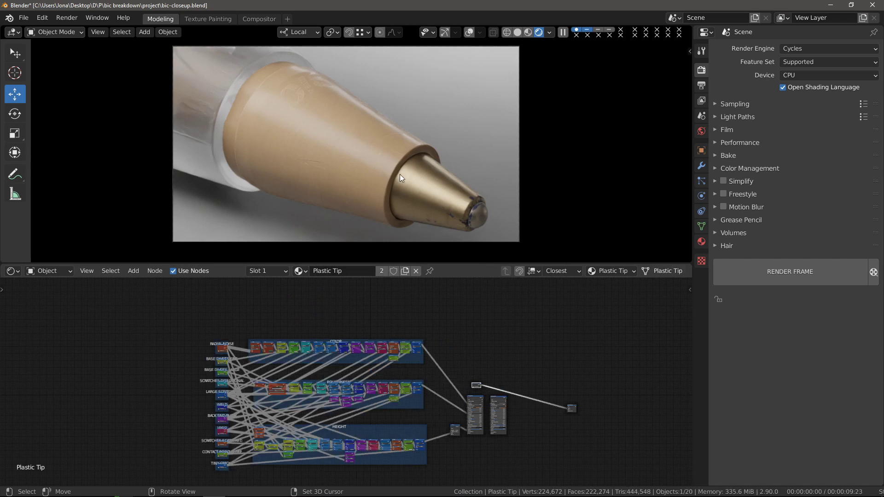
click(462, 207)
click(475, 214)
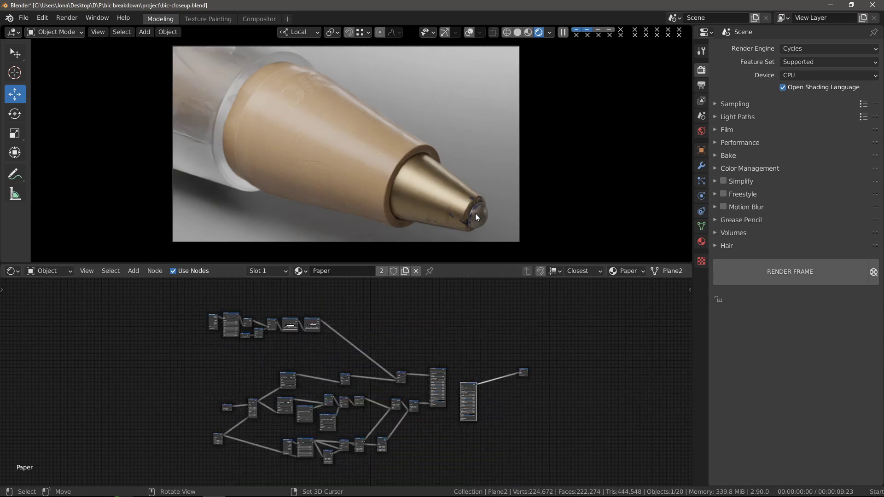
click(478, 214)
click(201, 85)
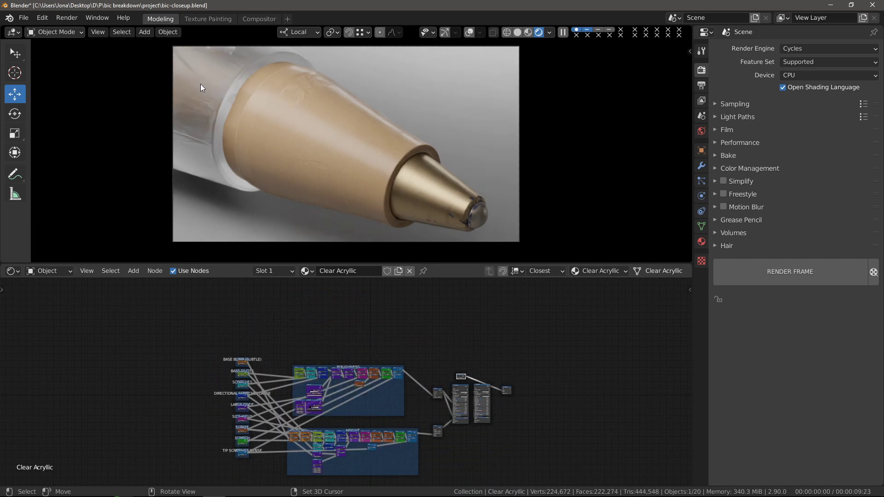
- Preview the separate Principled BSDF and the two texture nodes feeding it on the Clear Acryllic body
middle_drag(376, 346, 360, 326)
scroll(360, 325, up, 4)
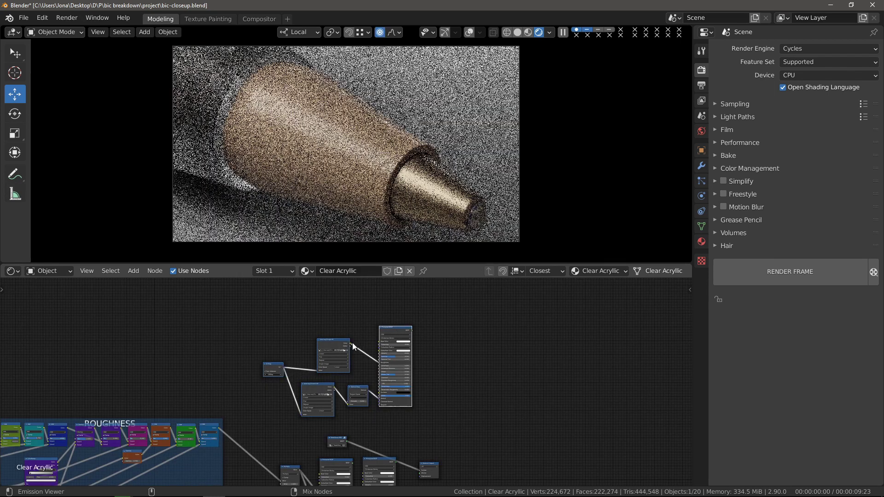
ctrl+shift+click(385, 340)
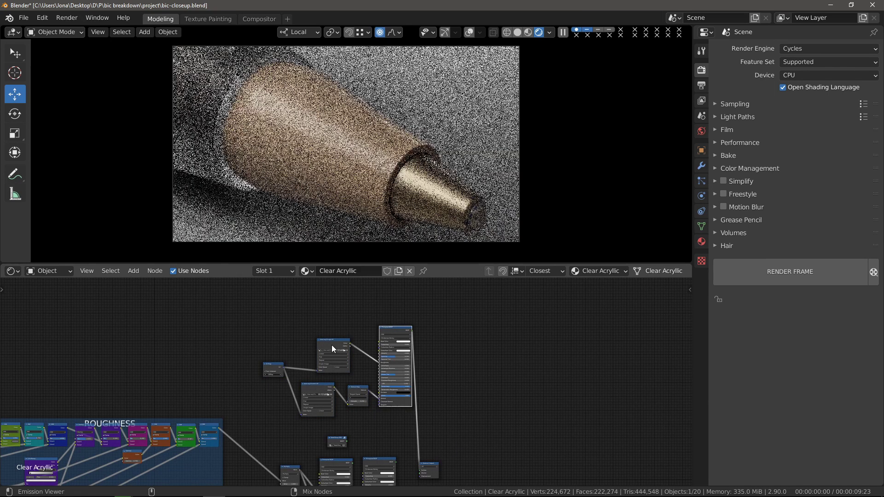
ctrl+shift+click(334, 348)
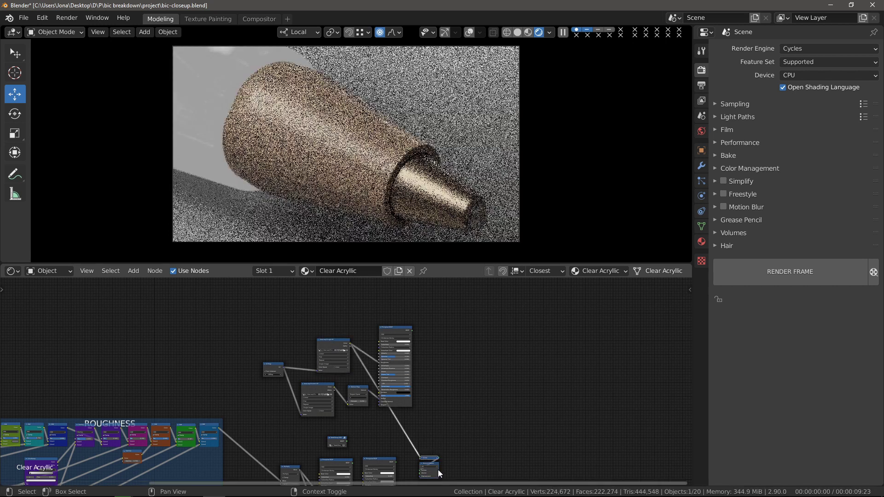
drag(440, 473, 493, 383)
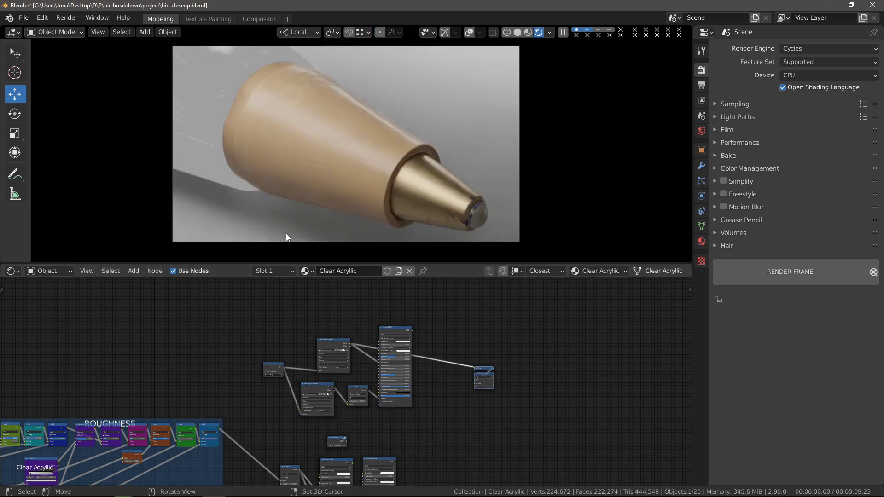
ctrl+shift+click(325, 385)
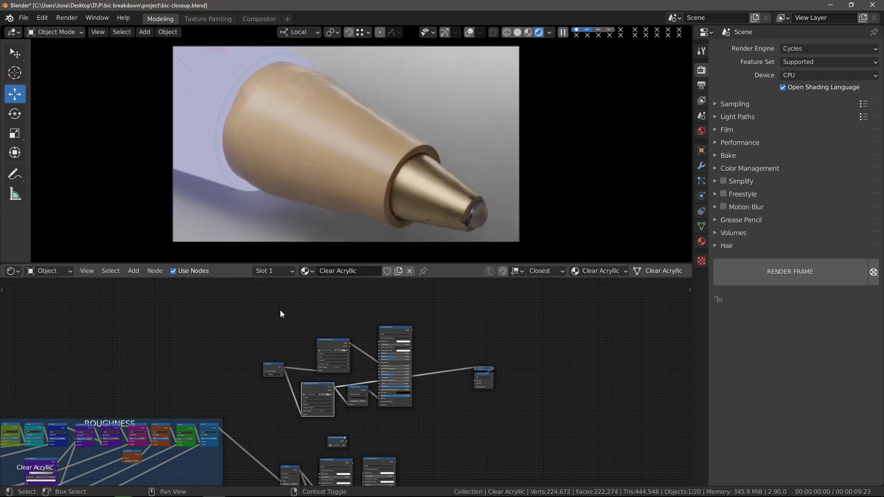
- Delete the separate texture setup together with its Principled BSDF from the Clear Acryllic node tree
drag(280, 310, 400, 411)
key(x)
middle_drag(383, 413, 375, 364)
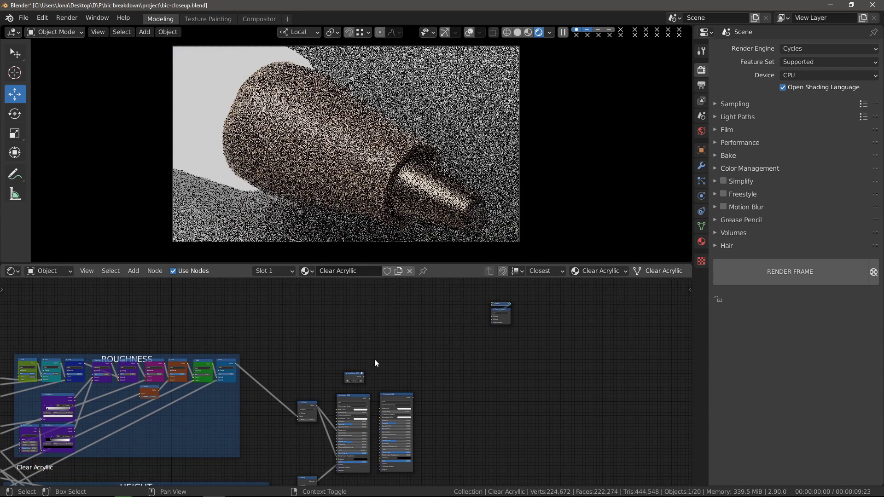
- Connect the node group above the remaining Principled BSDF nodes to the Material Output and move the output back beside them
ctrl+shift+click(357, 378)
drag(501, 312, 435, 404)
key(Home)
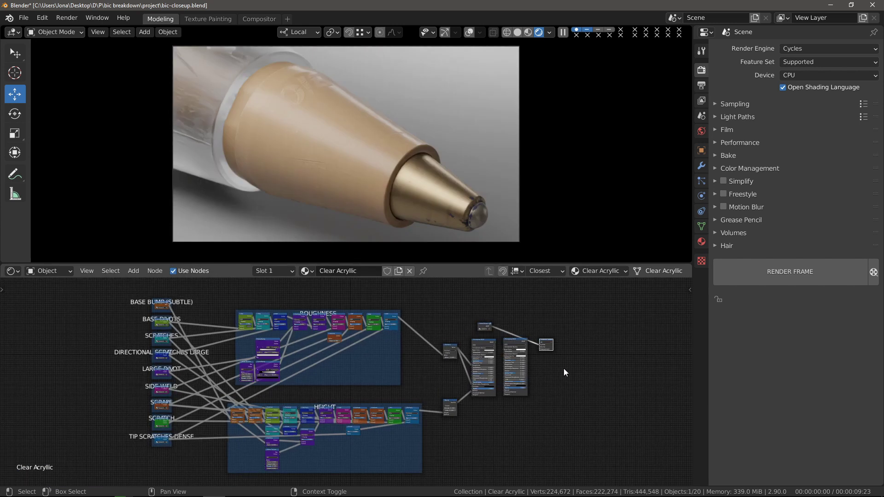
- Move the unconnected second Principled BSDF node well away from the main one and examine the main shader's settings
middle_drag(499, 343, 471, 349)
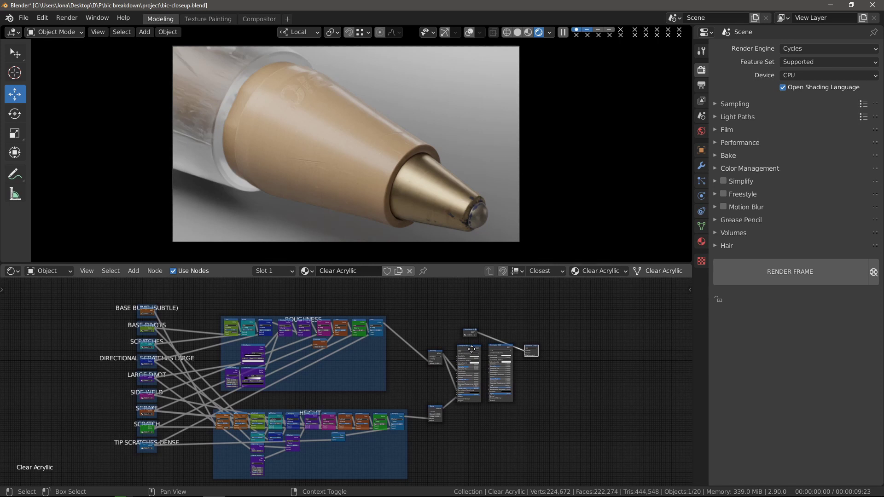
scroll(471, 349, up, 3)
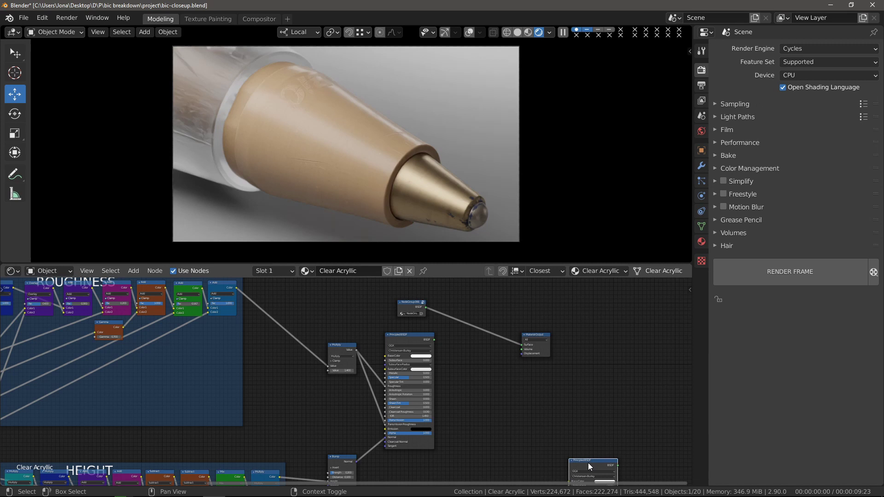
scroll(414, 396, up, 2)
scroll(413, 396, up, 2)
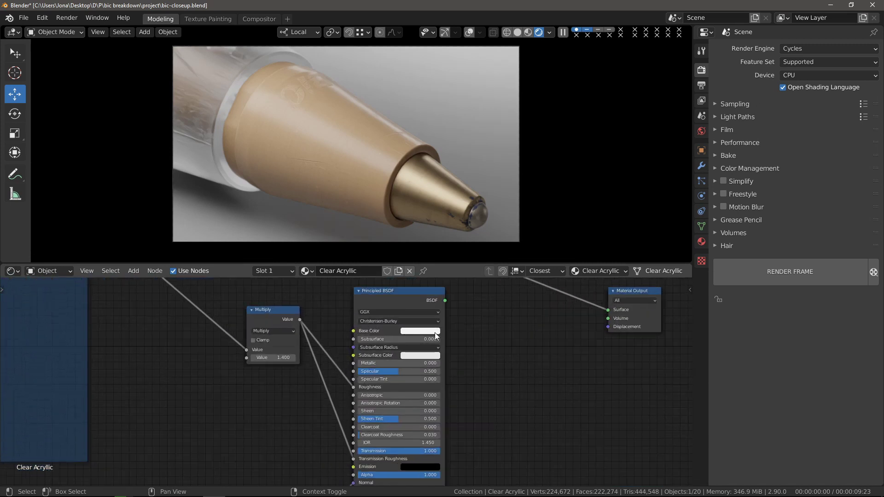
- Move the Multiply node closer to the ROUGHNESS frame and examine its links into the Principled BSDF
scroll(251, 363, down, 5)
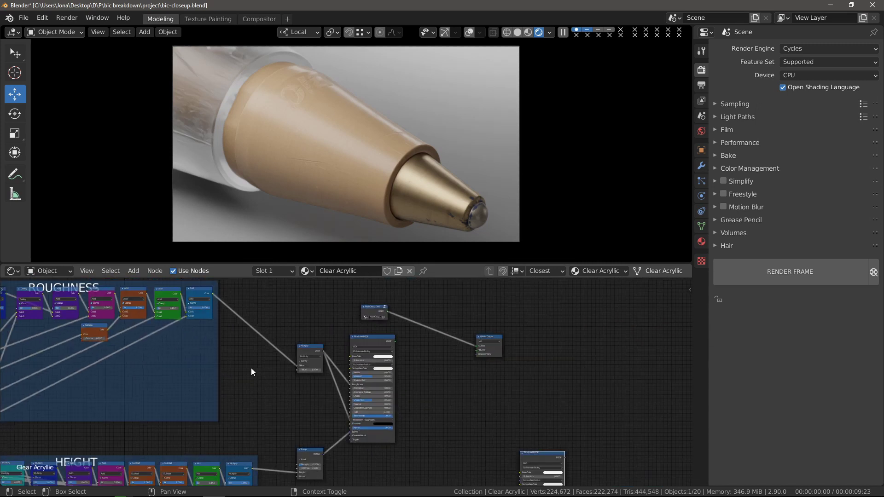
middle_drag(251, 368, 372, 383)
scroll(431, 387, down, 1)
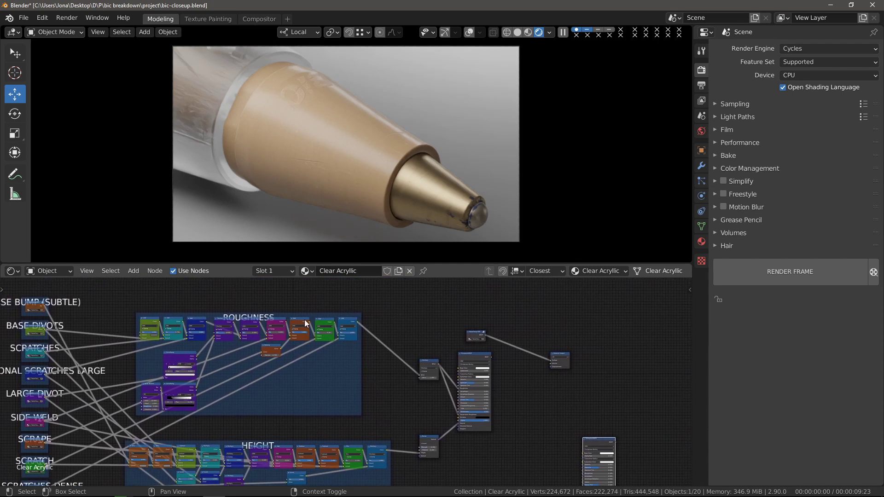
middle_drag(357, 325, 291, 320)
scroll(332, 347, up, 6)
middle_drag(331, 347, 305, 340)
scroll(345, 355, up, 3)
drag(364, 347, 310, 348)
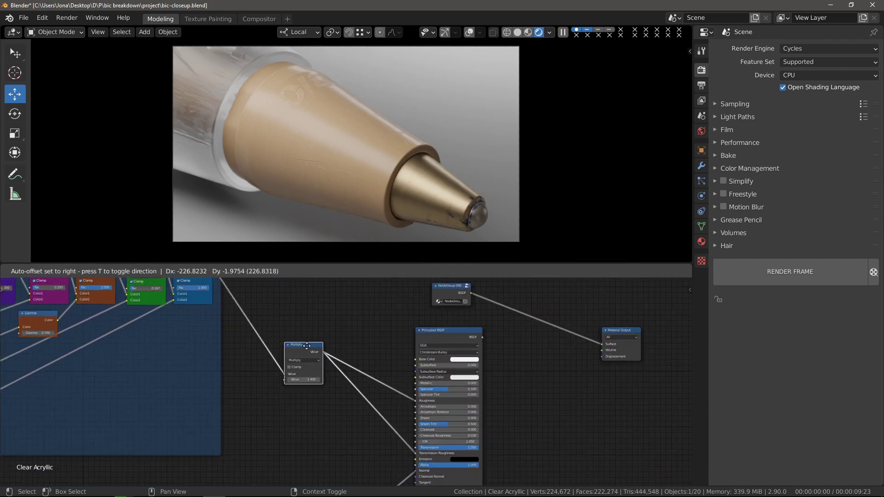
middle_drag(373, 378, 325, 354)
scroll(326, 354, up, 1)
scroll(324, 354, up, 1)
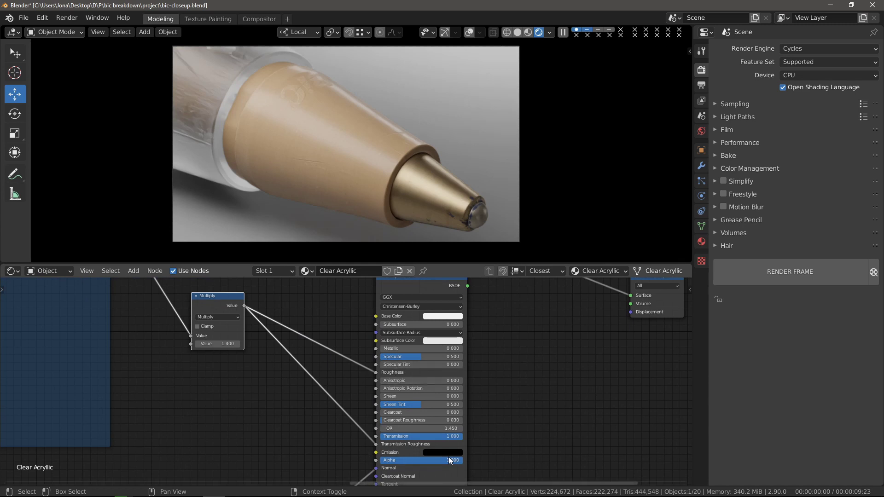
- Preview the BASE BUMP (SUBTLE) node group's output on the Clear Acryllic body
scroll(313, 409, down, 4)
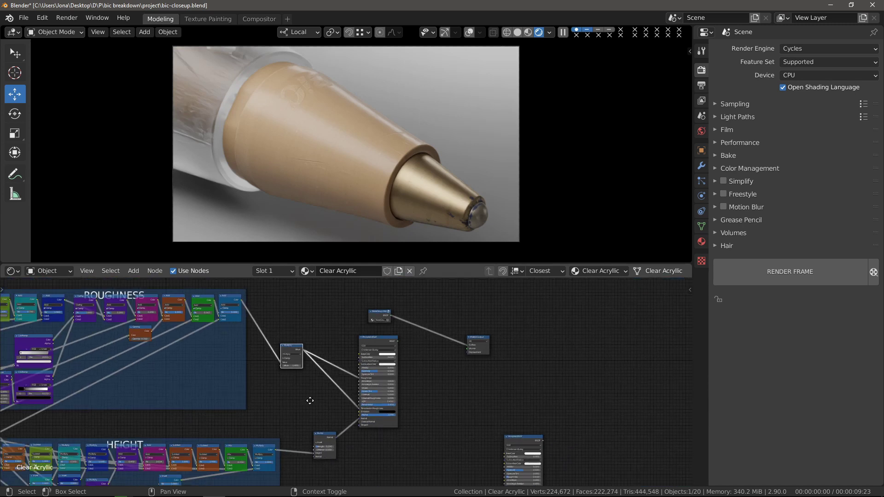
scroll(364, 389, down, 6)
scroll(205, 336, up, 1)
middle_drag(153, 342, 326, 351)
scroll(331, 350, up, 4)
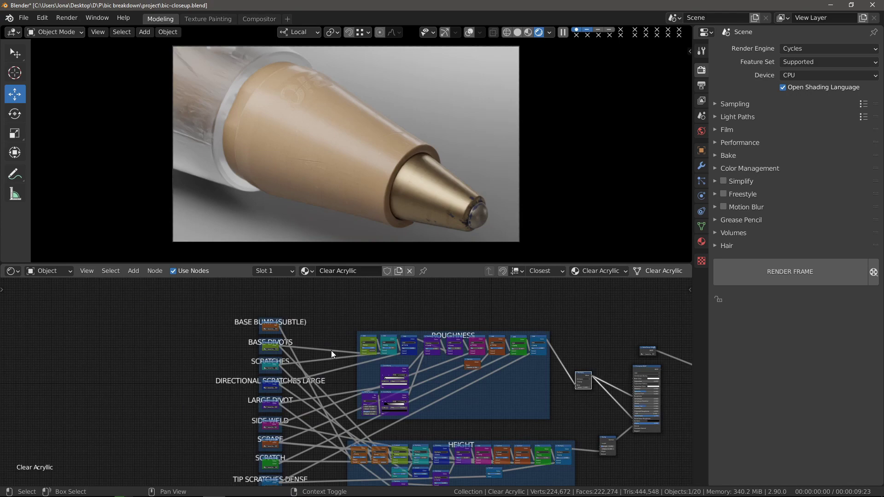
middle_drag(303, 319, 367, 369)
scroll(330, 370, up, 2)
ctrl+shift+click(271, 343)
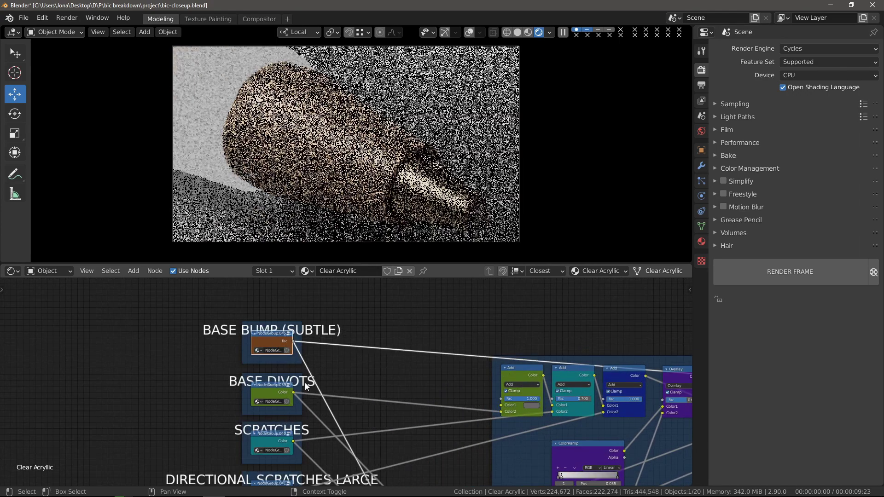
- Restrict the rendered preview to a small region on the body beside the pen's tip, and check the sampling settings
shift+middle_drag(226, 89, 363, 124)
scroll(364, 123, up, 4)
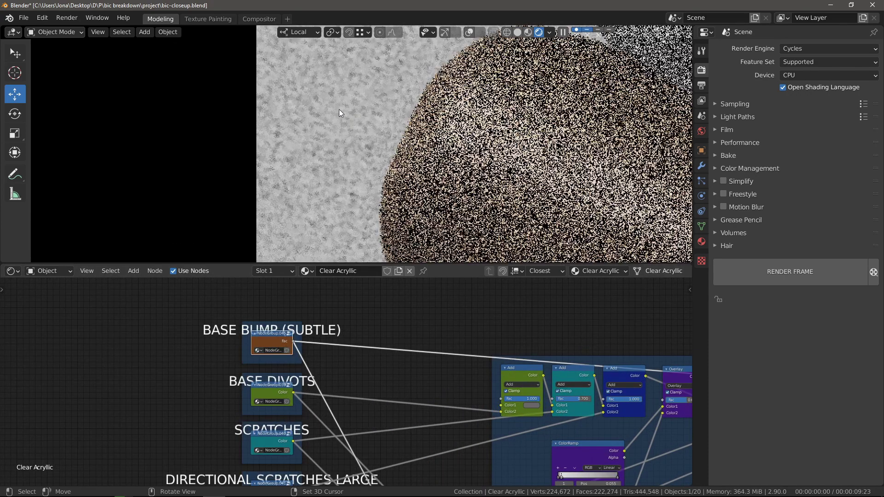
scroll(339, 113, down, 4)
scroll(358, 138, up, 6)
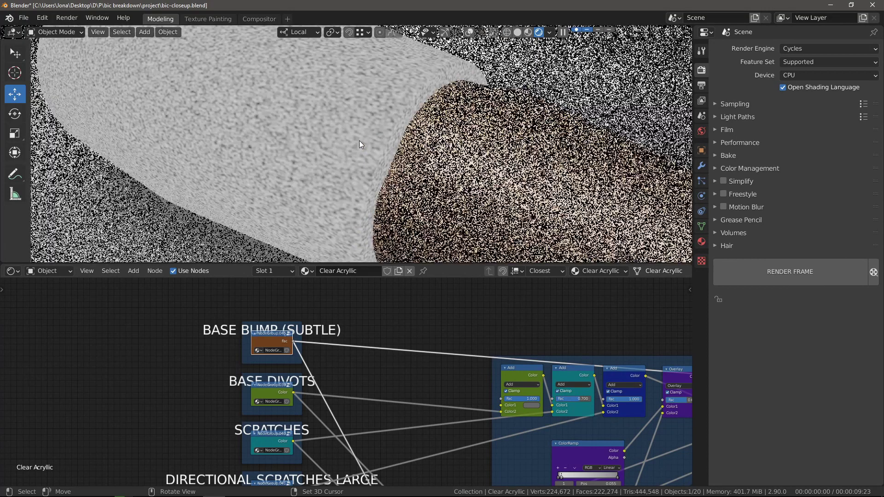
scroll(358, 127, down, 2)
key(ctrl+b)
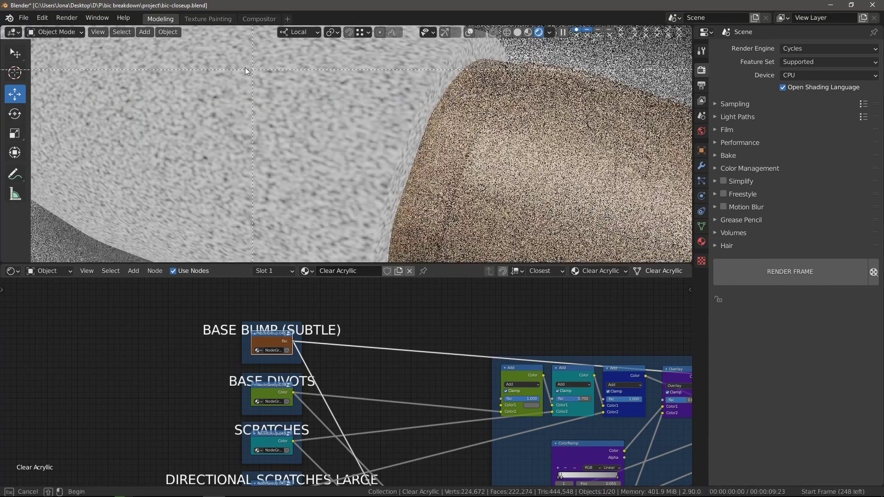
drag(242, 66, 438, 190)
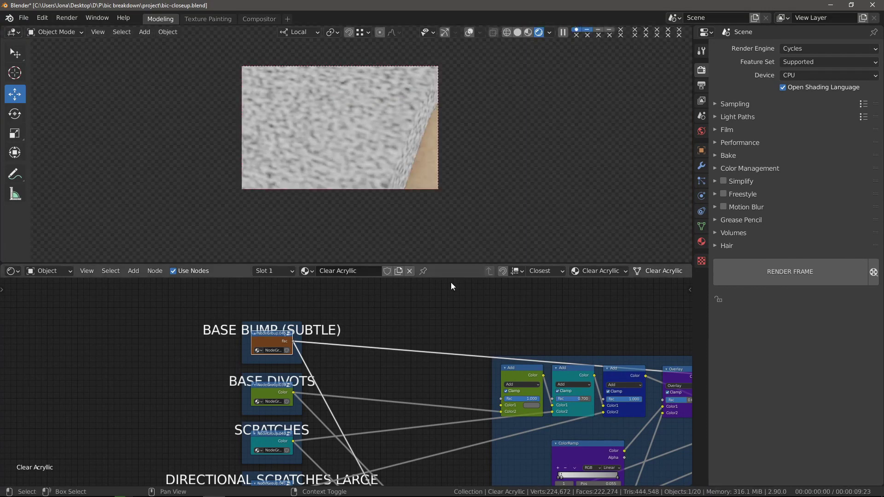
click(742, 105)
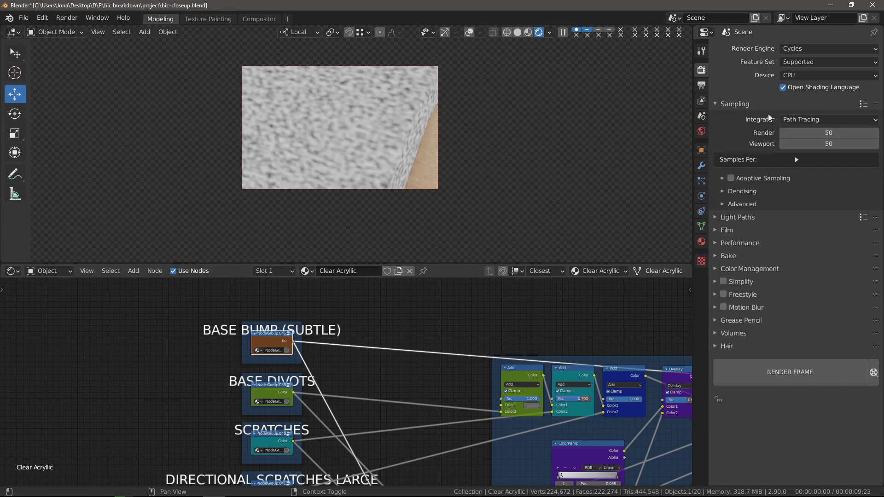
click(739, 104)
- Examine the texture coordinate, mapping and noise setup inside the BASE BUMP (SUBTLE) node group, and leave the group
click(287, 334)
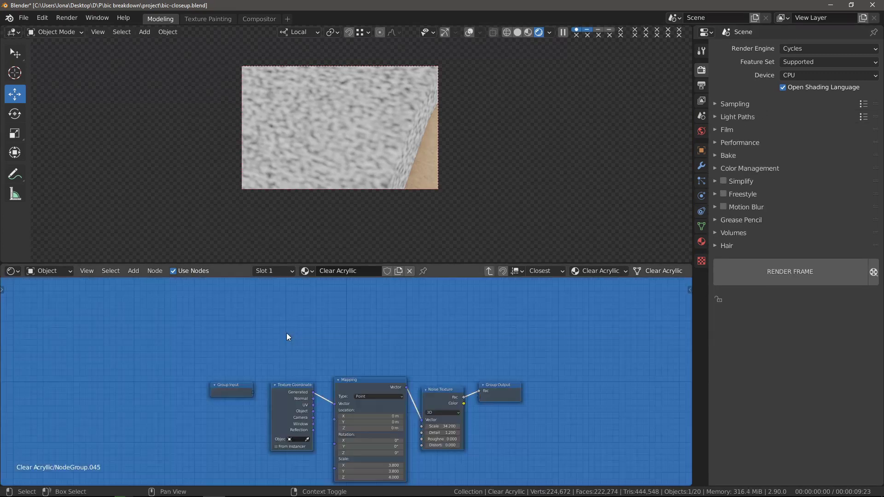
scroll(323, 317, up, 2)
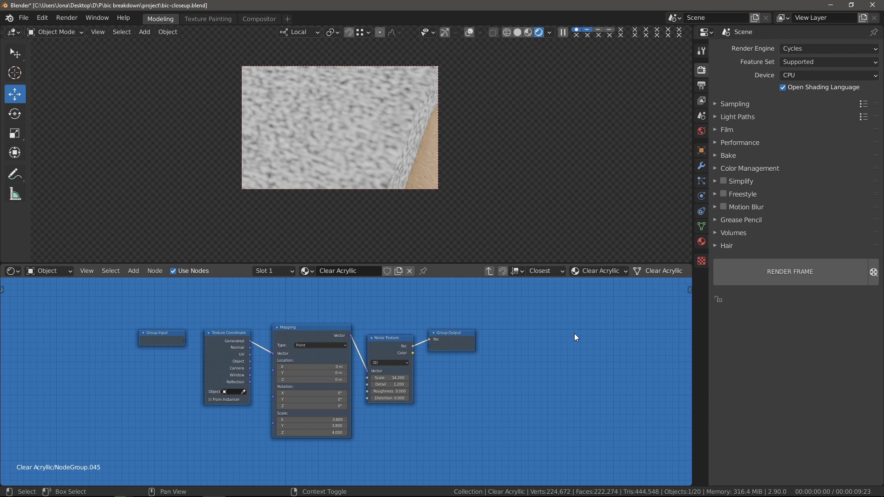
key(Tab)
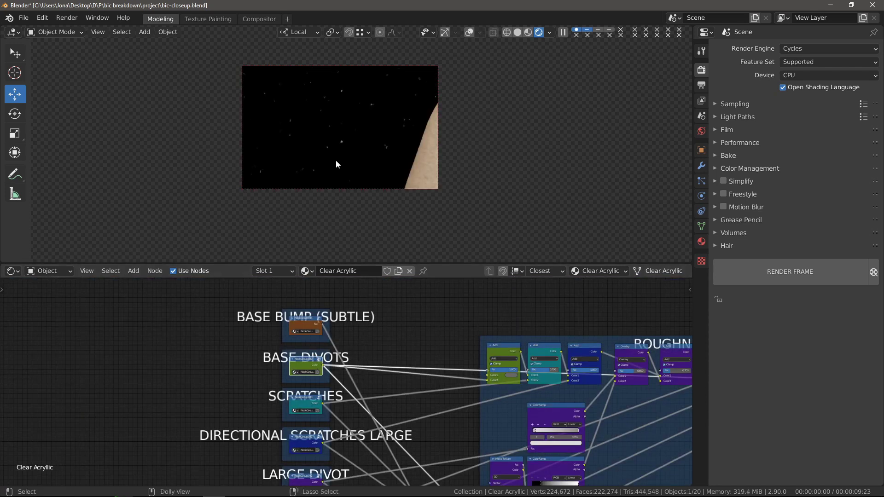
- Preview each stage of the base divots setup on the body: both Noise Textures, the Mix node and the ColorRamp
middle_drag(337, 161, 457, 179)
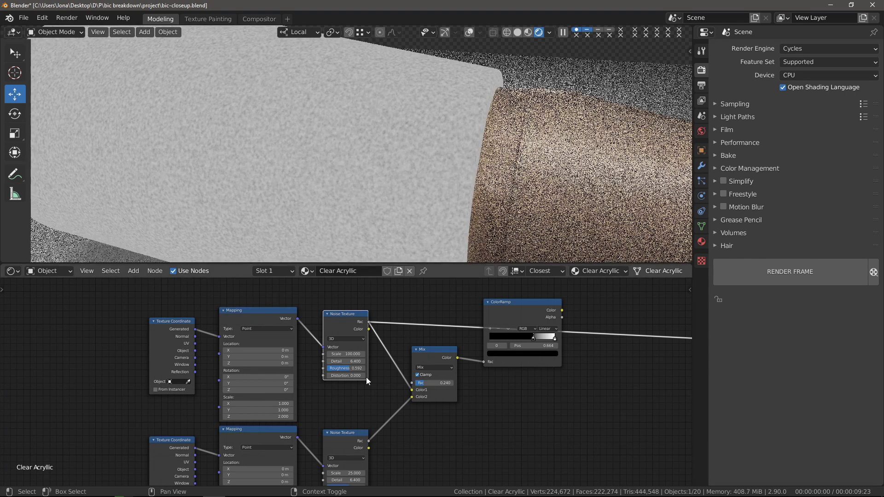
ctrl+shift+click(351, 440)
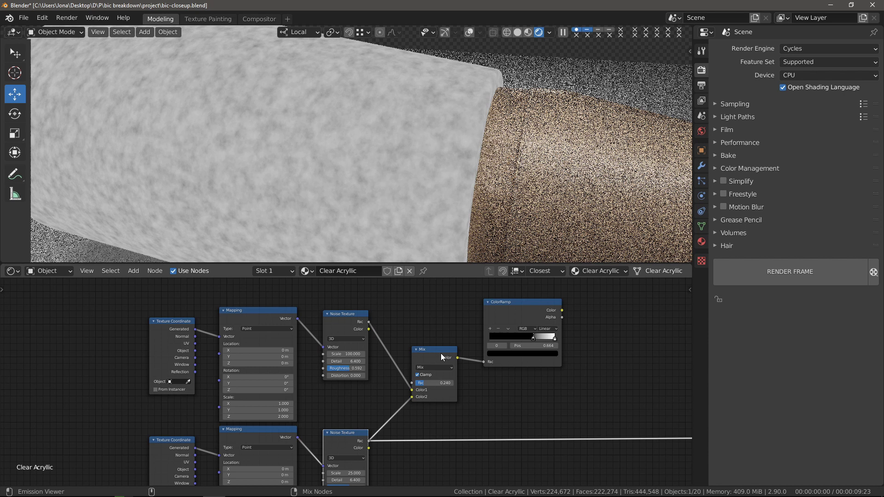
ctrl+shift+click(437, 364)
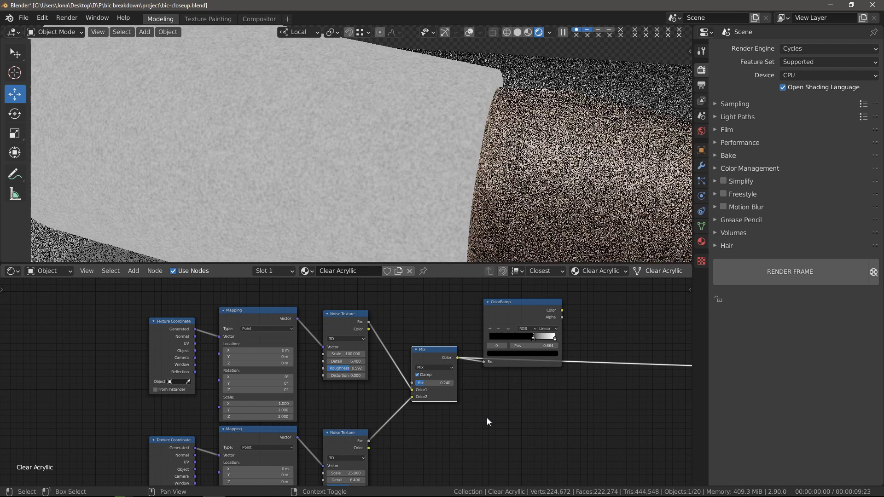
ctrl+shift+click(515, 314)
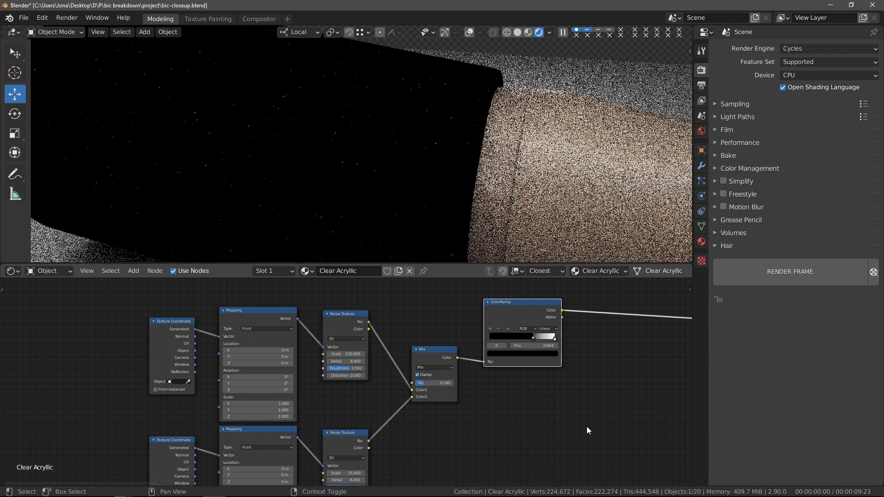
- Mute and unmute the base divots' Mix node to compare its effect, and try other mix factors such as 0.548
drag(437, 328, 449, 387)
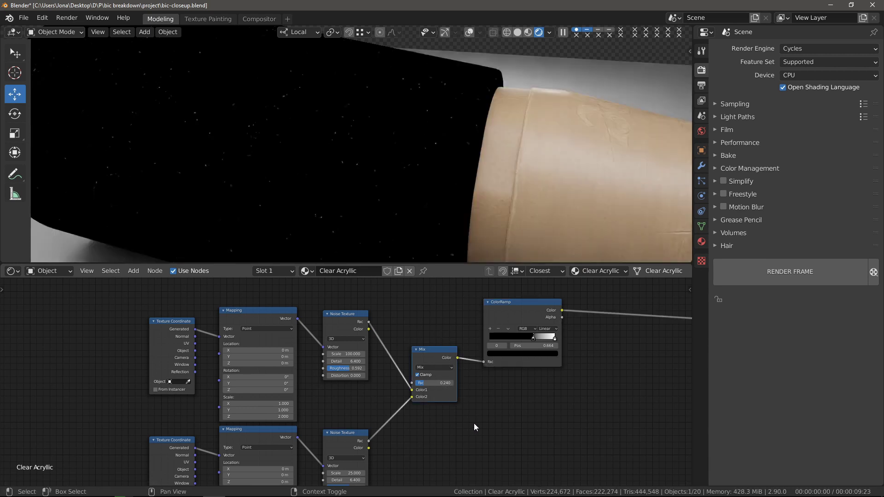
key(m)
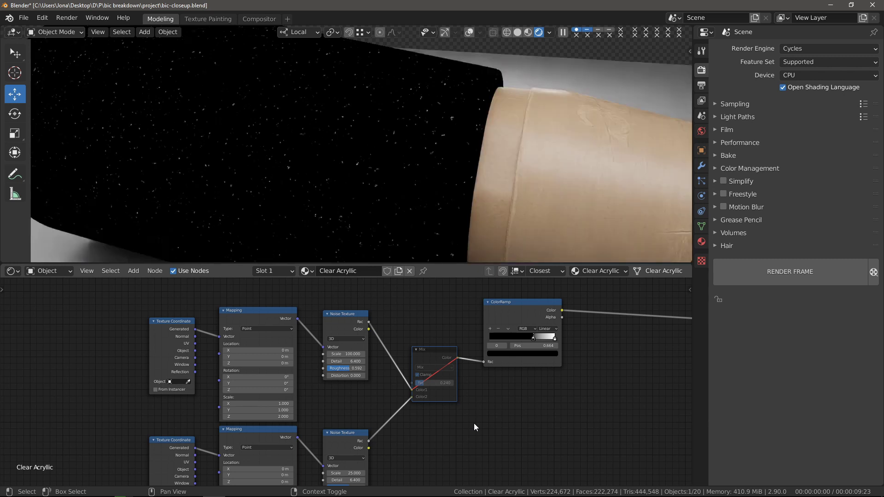
key(m)
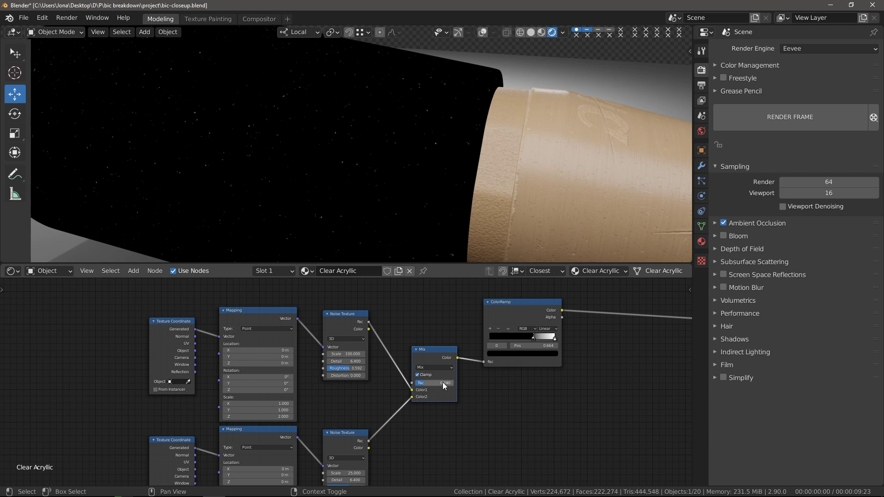
drag(443, 386, 417, 385)
drag(435, 382, 426, 383)
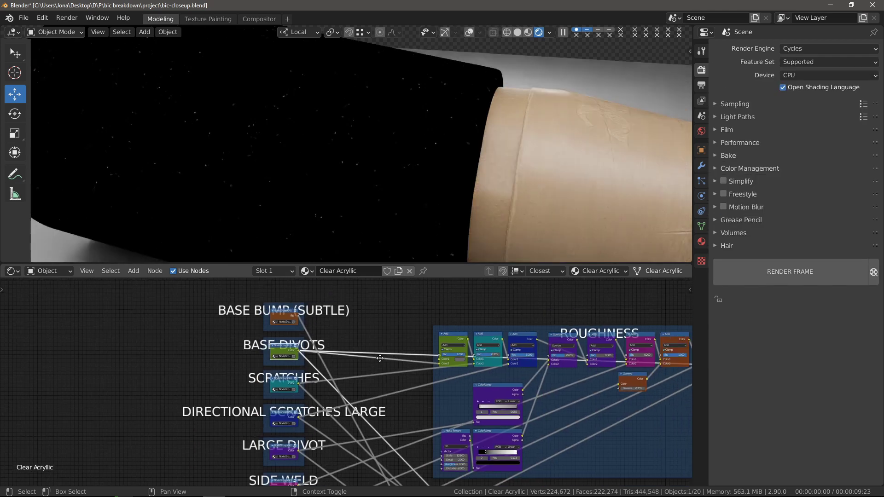
- Move the green Add node above the ROUGHNESS row and preview it, then preview the green Subtract node in the HEIGHT frame
drag(341, 386, 320, 357)
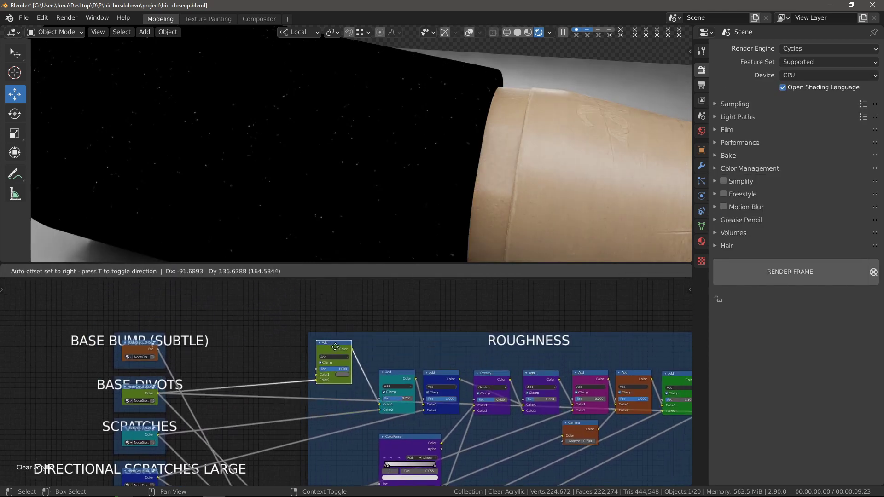
ctrl+shift+click(345, 382)
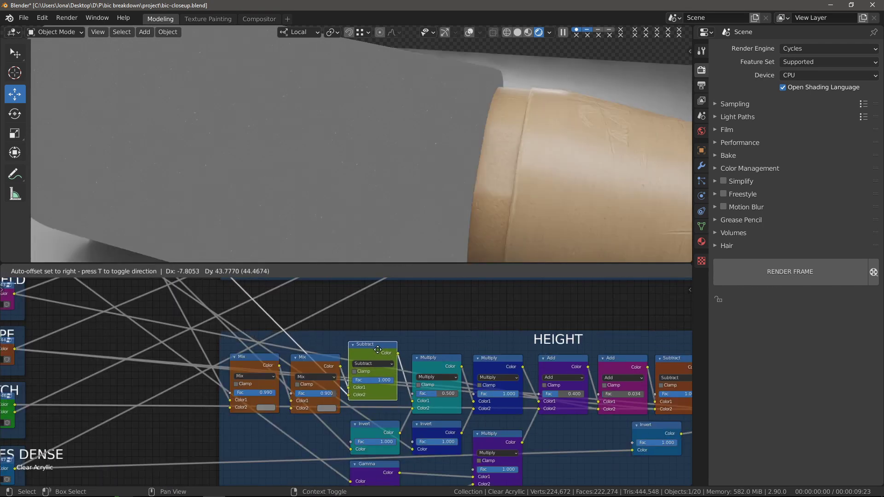
drag(380, 358, 382, 363)
ctrl+shift+click(364, 392)
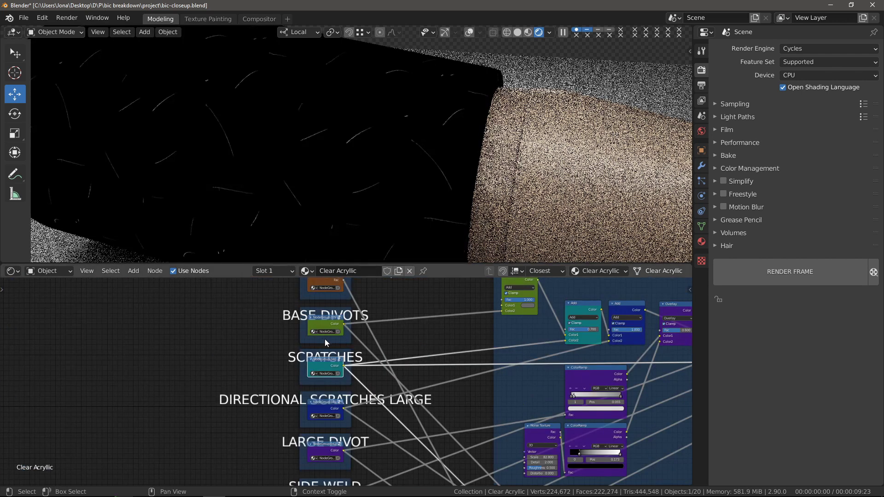
- Examine the image mask setup inside the SCRATCHES node group and how the scratches look on the body
key(Tab)
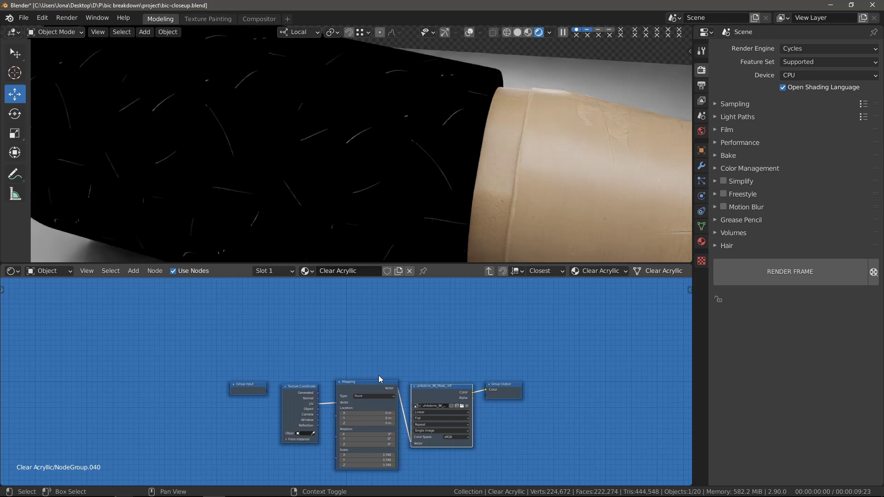
scroll(375, 362, up, 3)
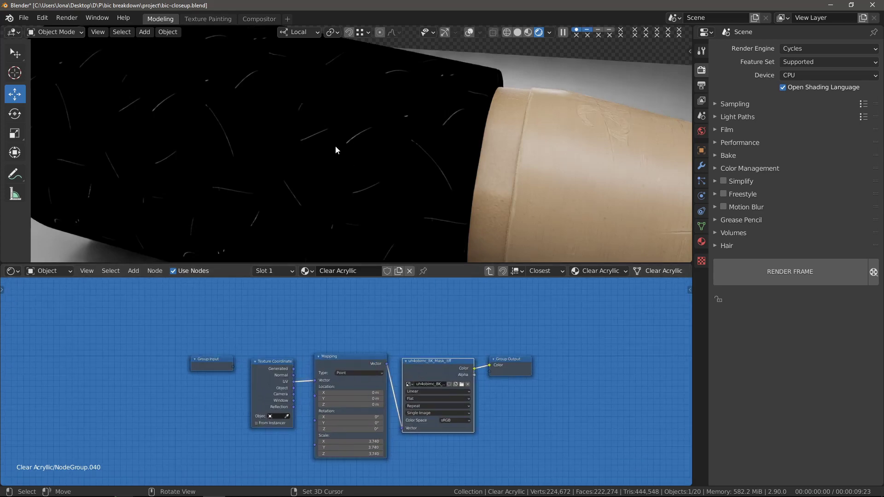
middle_drag(335, 150, 394, 158)
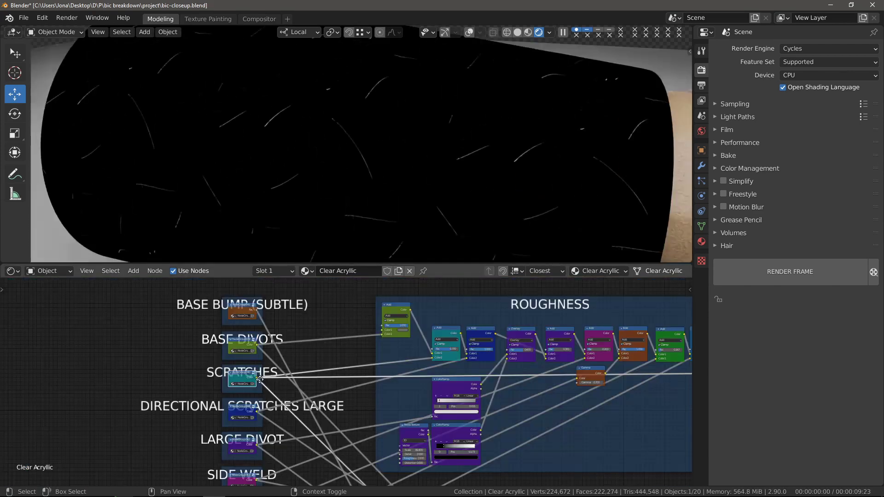
scroll(352, 328, up, 6)
- Move the teal Add node above the ROUGHNESS row and preview it, then preview the teal Invert and Multiply nodes in HEIGHT
middle_drag(433, 323, 320, 382)
drag(343, 372, 336, 333)
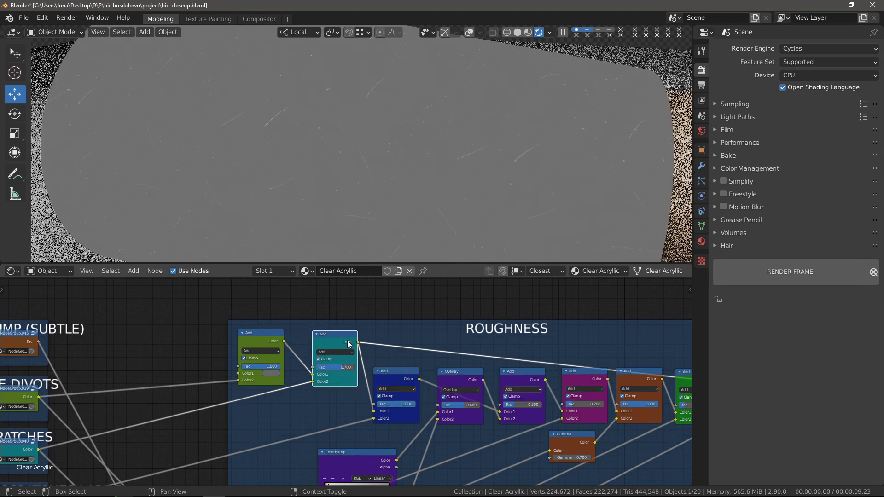
scroll(357, 352, down, 5)
middle_drag(344, 393, 339, 285)
scroll(339, 390, up, 6)
ctrl+shift+click(339, 400)
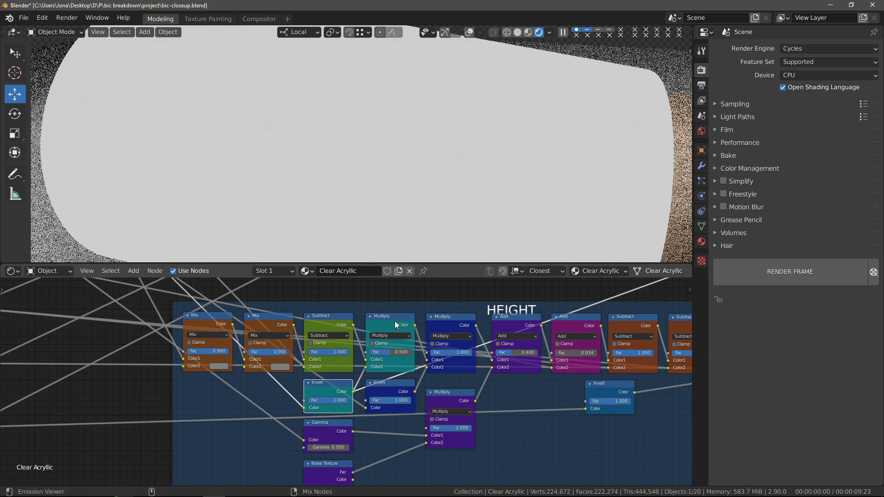
ctrl+shift+click(391, 346)
scroll(403, 173, up, 3)
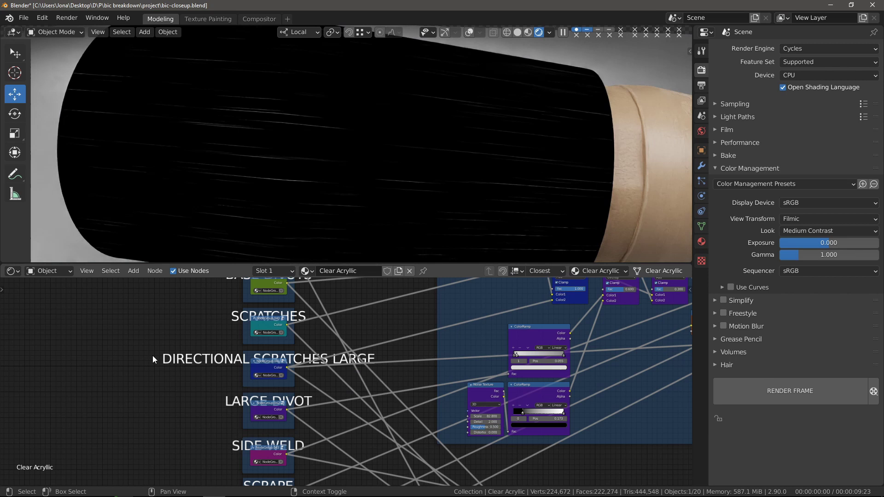
- Preview the final Multiply node of the directional scratches setup and both of its stretched Noise Textures
scroll(152, 360, down, 6)
middle_drag(170, 366, 414, 377)
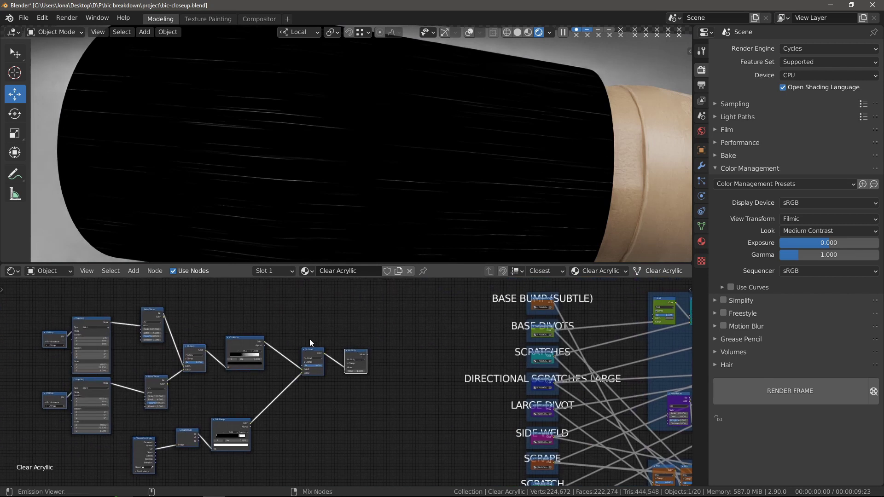
ctrl+shift+click(356, 357)
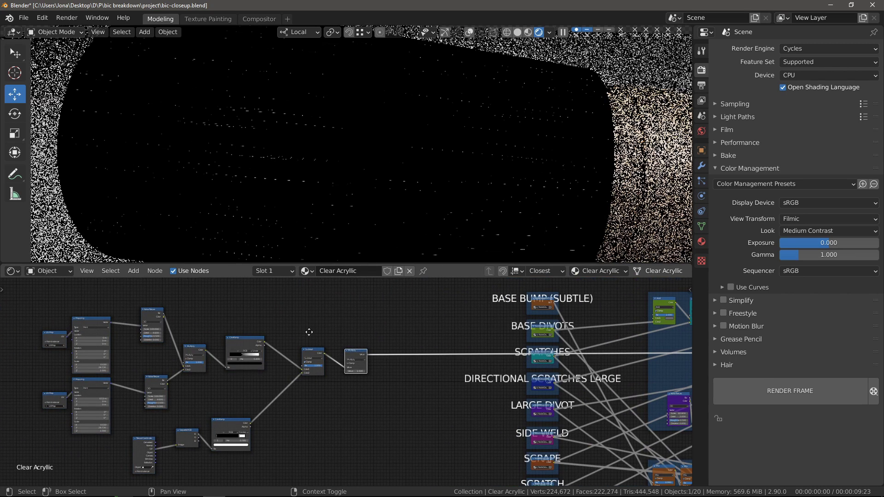
middle_drag(184, 319, 337, 331)
scroll(338, 331, up, 2)
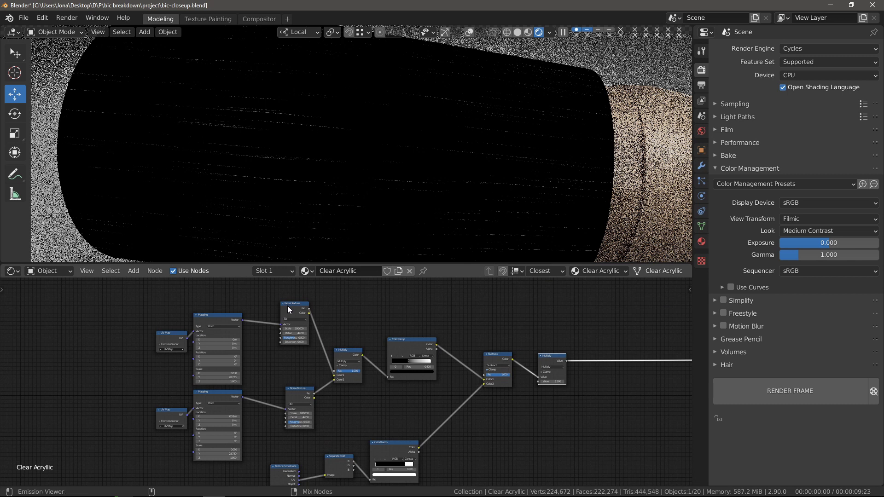
ctrl+shift+click(289, 309)
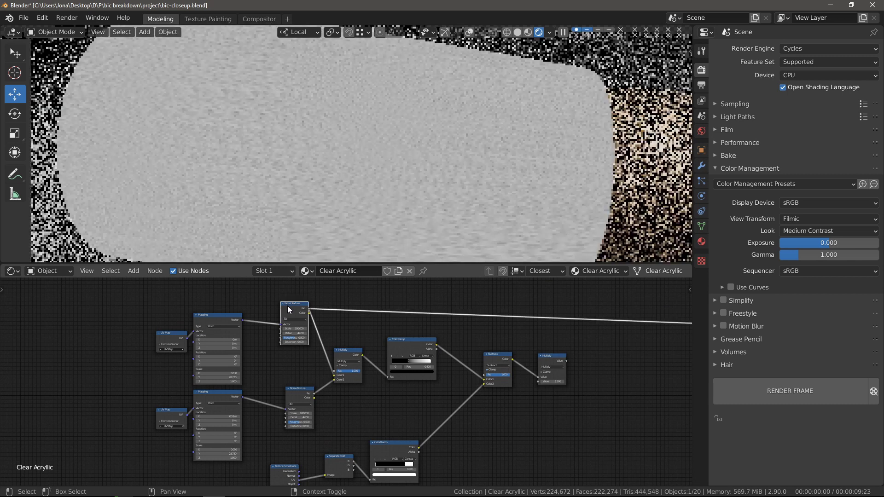
ctrl+shift+click(303, 389)
- Preview the Multiply node combining the two noises and its ColorRamp, and examine the directional scratches around the body's end
scroll(340, 338, up, 2)
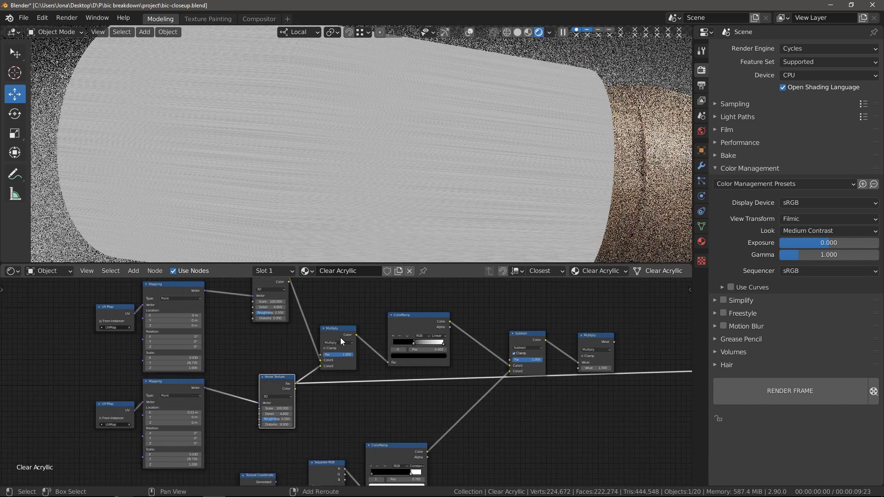
ctrl+shift+click(341, 336)
middle_drag(395, 385, 312, 399)
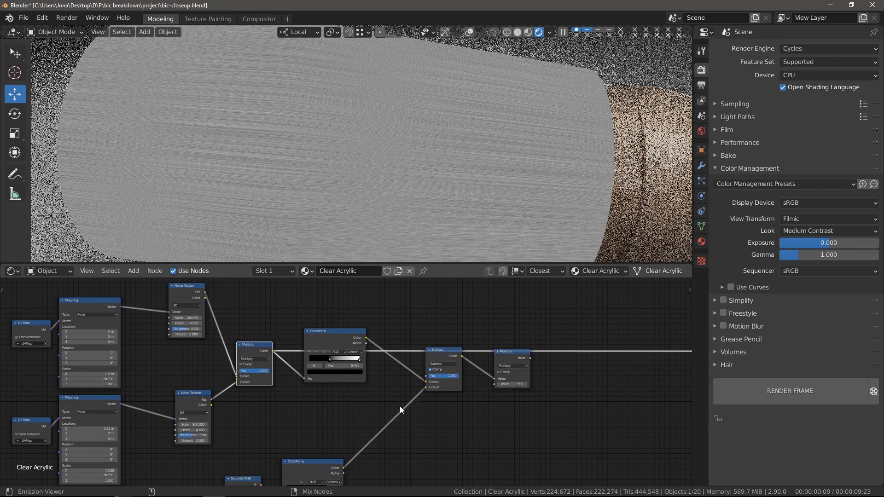
ctrl+shift+click(389, 415)
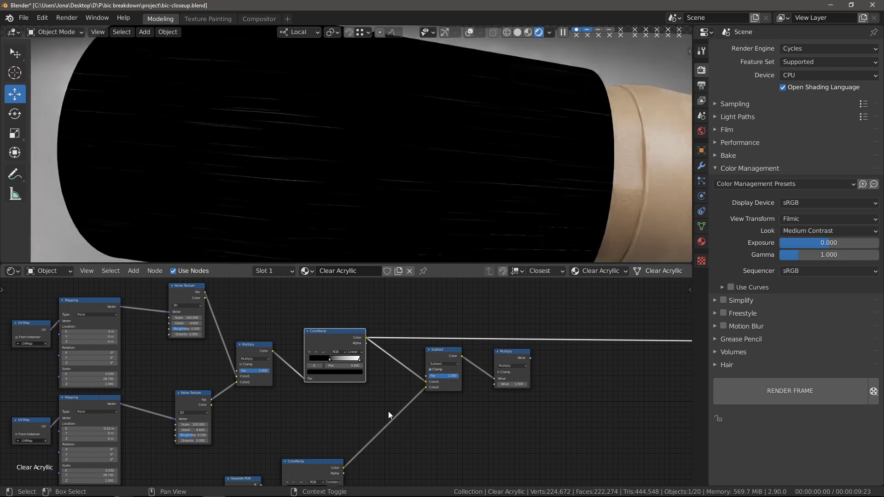
middle_drag(388, 415, 399, 364)
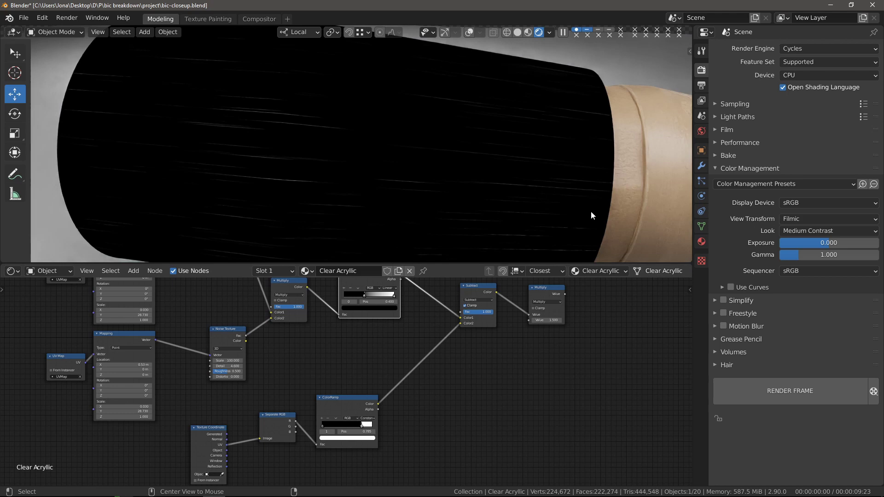
middle_drag(591, 215, 479, 172)
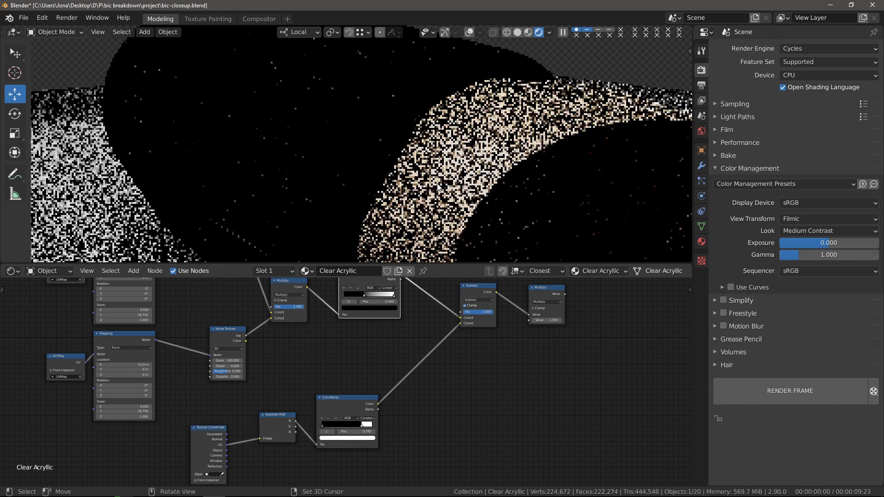
- Preview the ColorRamp fed by Separate RGB in the directional scratches setup, limiting the render to a region at the body's edge and clearing it
key(ctrl+b)
drag(307, 93, 443, 216)
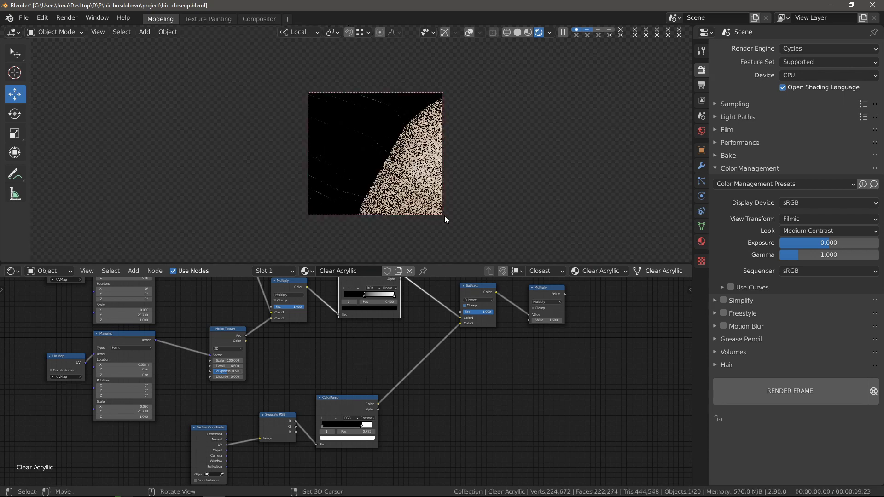
key(ctrl+alt+b)
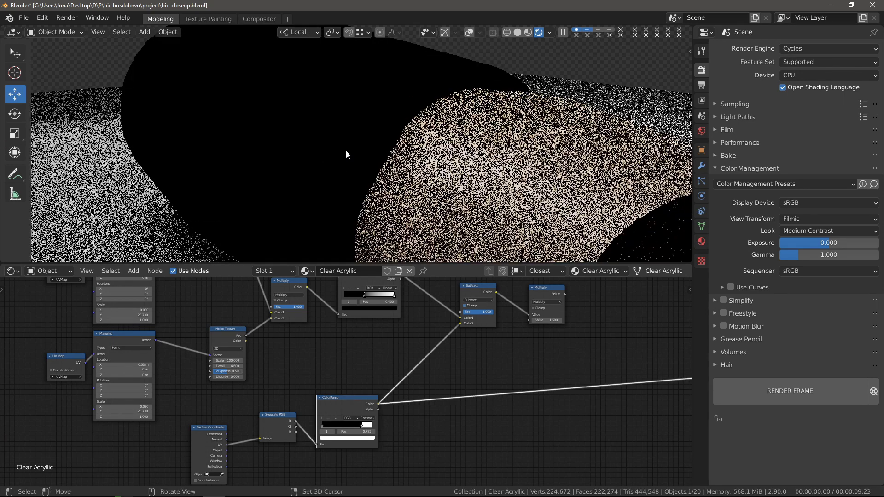
middle_drag(346, 150, 375, 171)
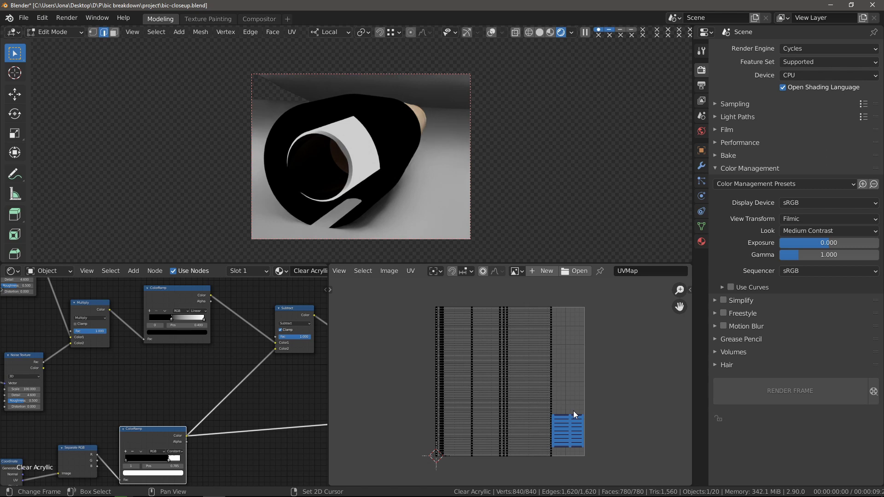
- Examine the Texture Coordinate, Separate RGB and ColorRamp mask beside the UV layout and try shifting the ramp's white stop
middle_drag(153, 417, 269, 315)
scroll(193, 367, up, 3)
middle_drag(184, 368, 125, 373)
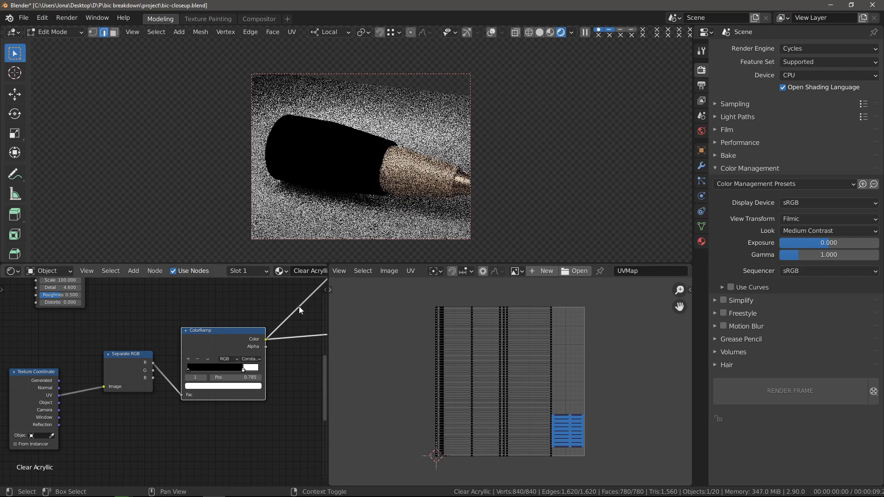
mouse_move(244, 369)
mouse_down()
mouse_move(224, 372)
mouse_move(256, 371)
mouse_move(189, 373)
mouse_move(244, 372)
mouse_up()
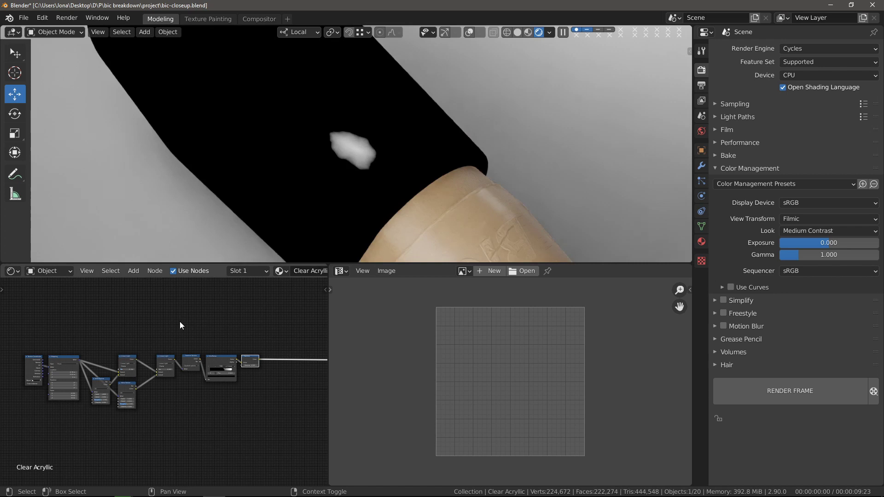
- Merge the image editor area into the node editor and preview the large divot's Gradient Texture
scroll(155, 336, up, 3)
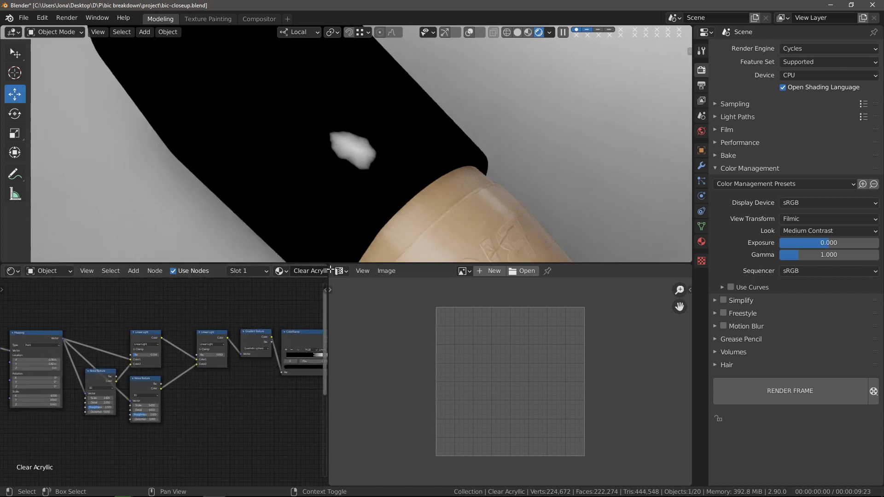
drag(327, 265, 368, 295)
key(Home)
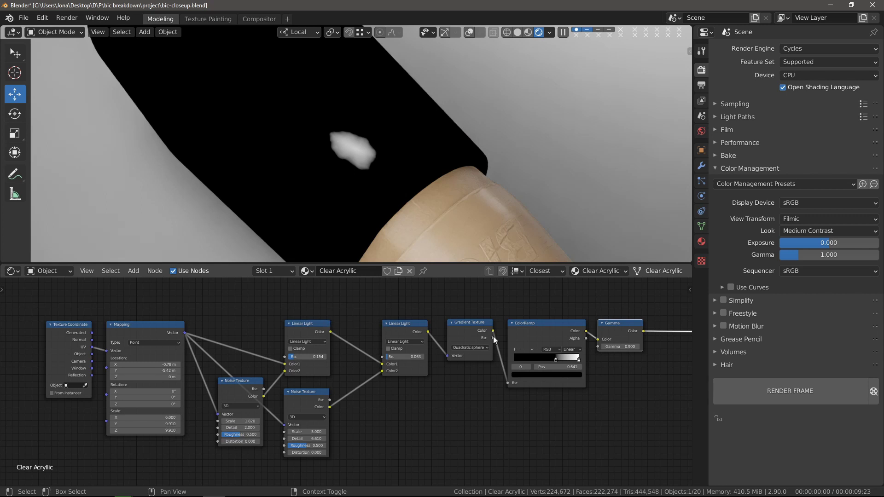
ctrl+shift+click(468, 324)
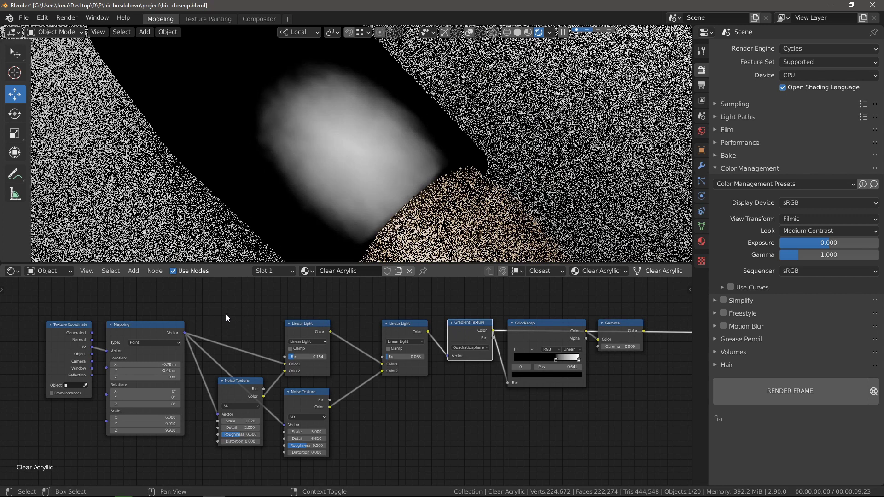
- Mute both Noise Textures and both Linear Light nodes, and examine the Texture Coordinate and Mapping nodes behind the plain gradient
drag(226, 314, 413, 453)
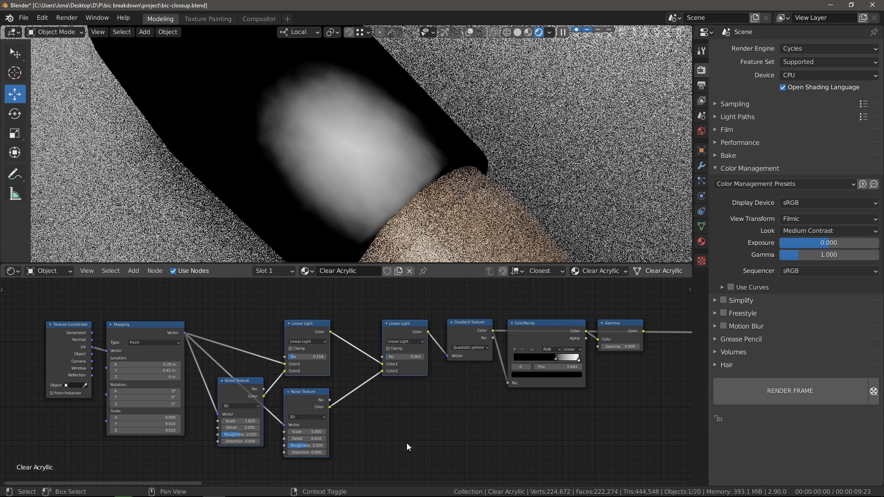
key(m)
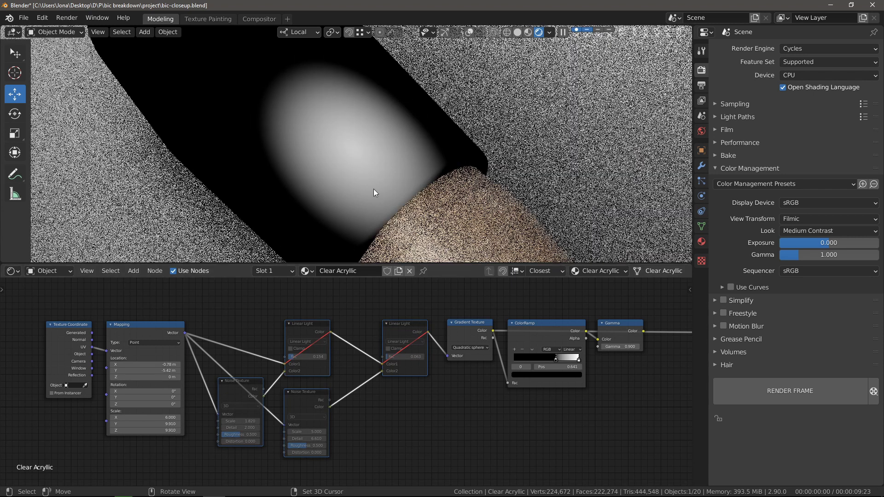
drag(123, 305, 130, 340)
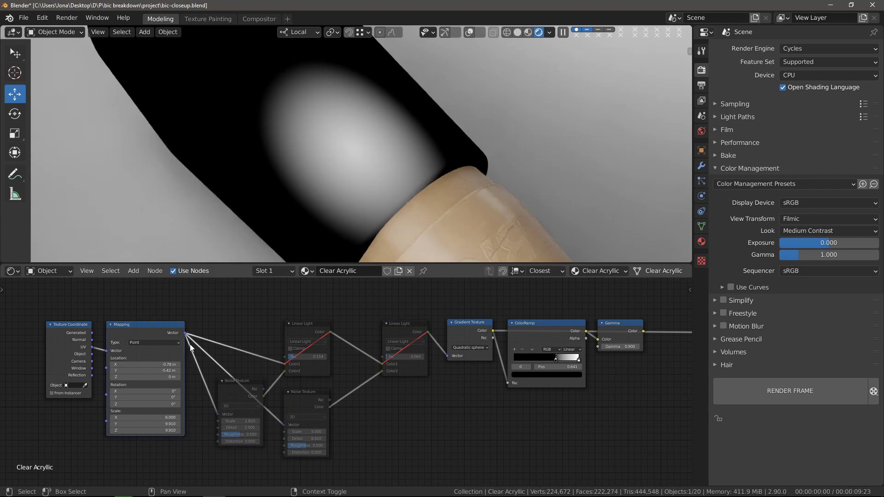
drag(56, 306, 142, 360)
- Unmute the first Noise Texture and Linear Light pair, followed by the second pair
drag(251, 359, 292, 385)
key(m)
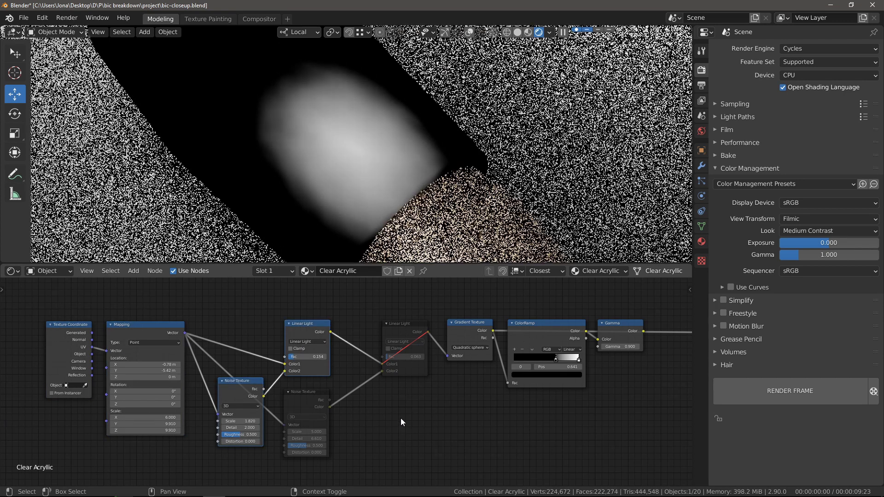
drag(448, 439, 318, 383)
shift+click(408, 323)
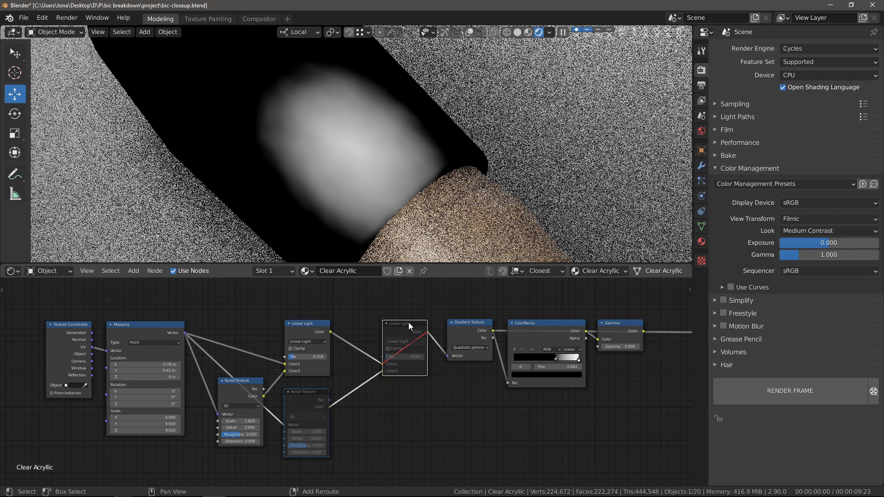
key(m)
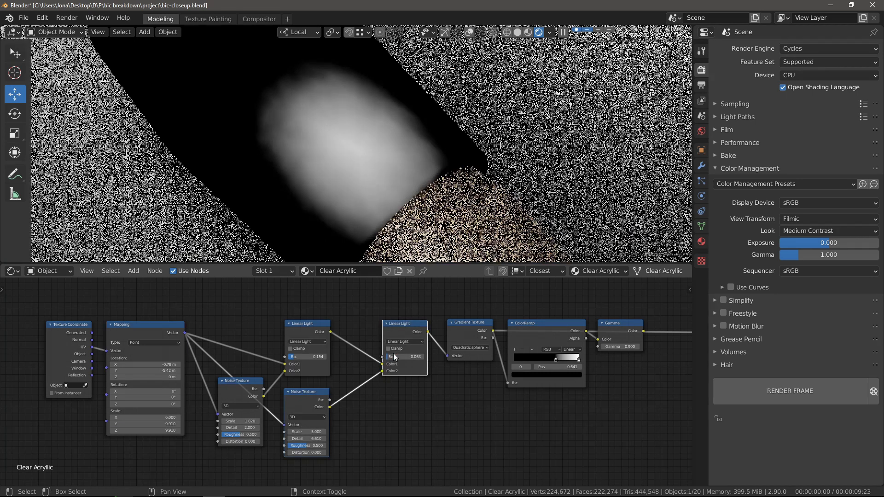
- Preview the ColorRamp after the Gradient Texture and the final Gamma node of the large divot setup
middle_drag(519, 324, 391, 329)
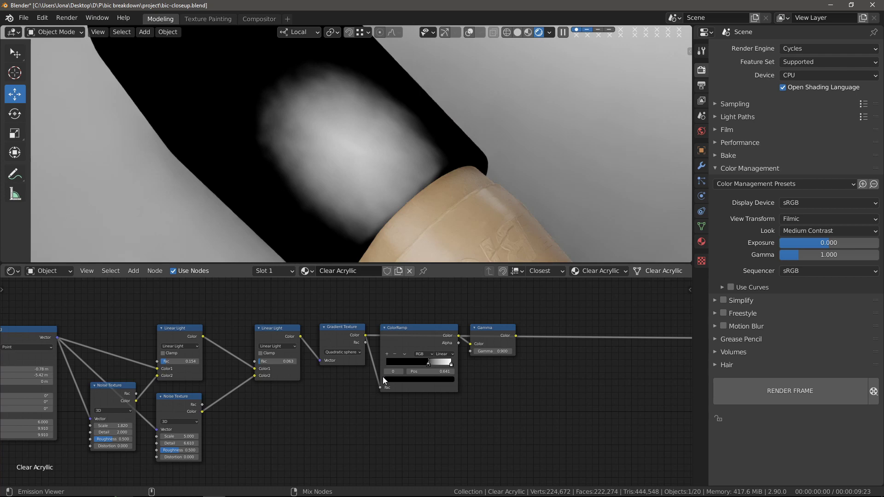
ctrl+shift+click(382, 377)
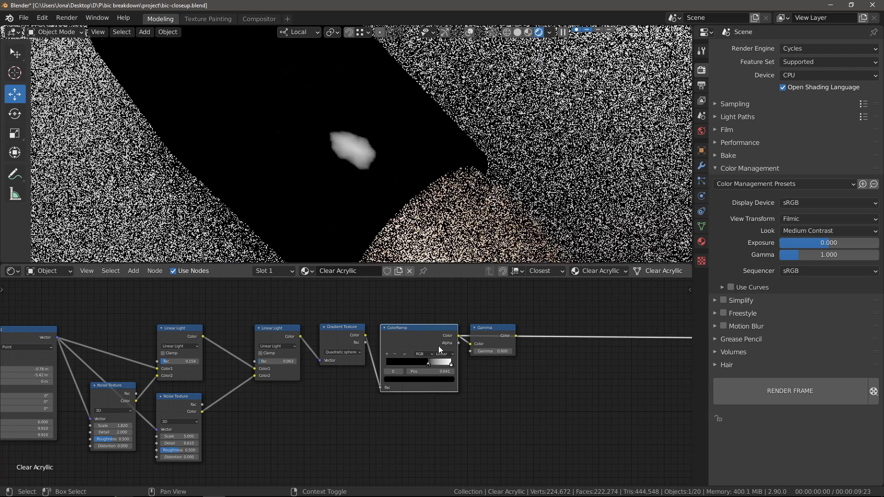
ctrl+shift+click(496, 330)
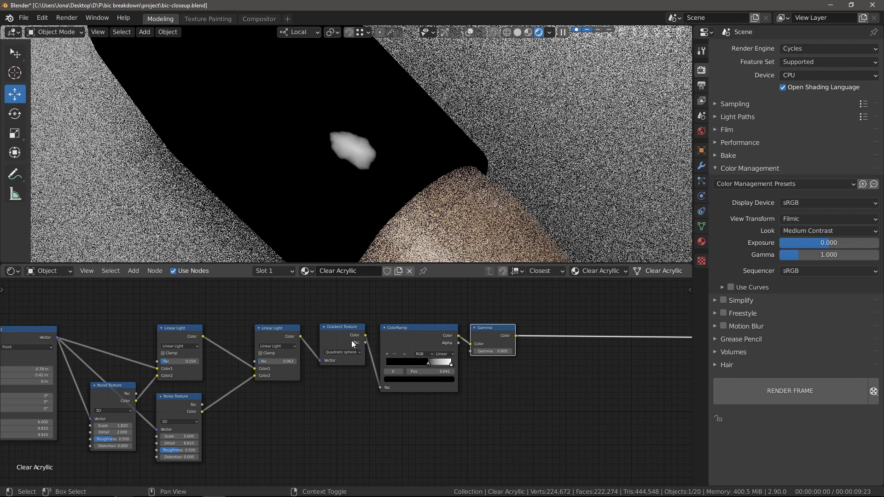
- Leave the divot node group, preview the purple Add node in ROUGHNESS and move the purple Overlay node below the row
key(Tab)
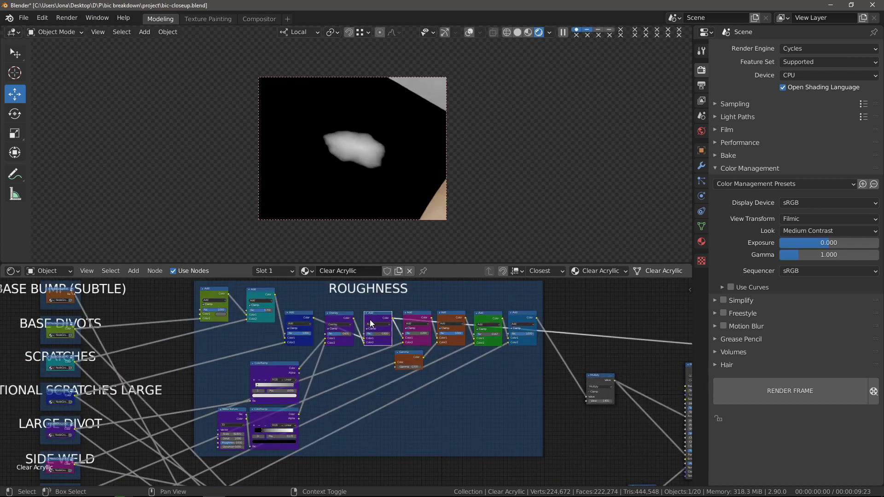
scroll(370, 325, up, 2)
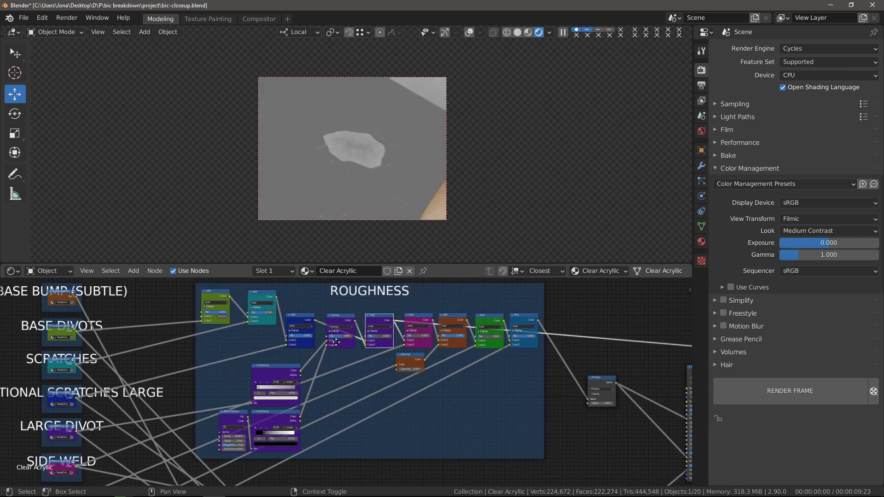
drag(369, 310, 365, 339)
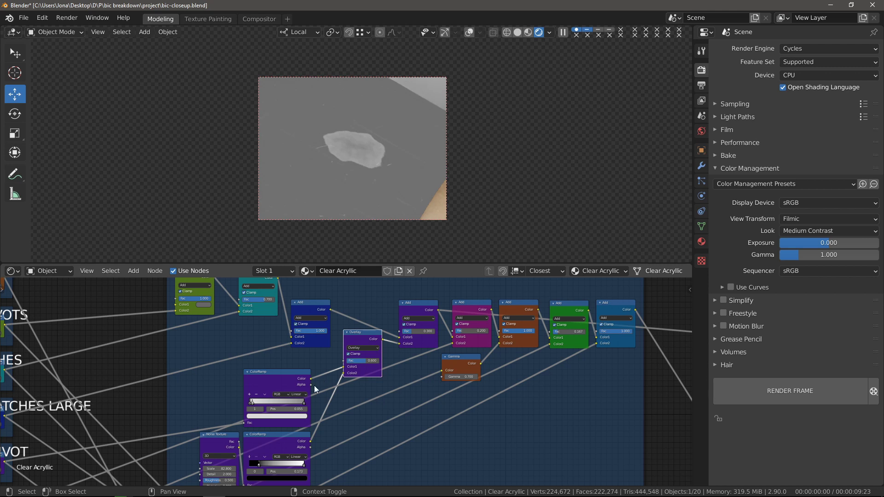
- Preview the purple ColorRamp driven by the Noise Texture in ROUGHNESS, and the purple Overlay node it feeds
middle_drag(314, 385, 337, 346)
ctrl+shift+click(300, 394)
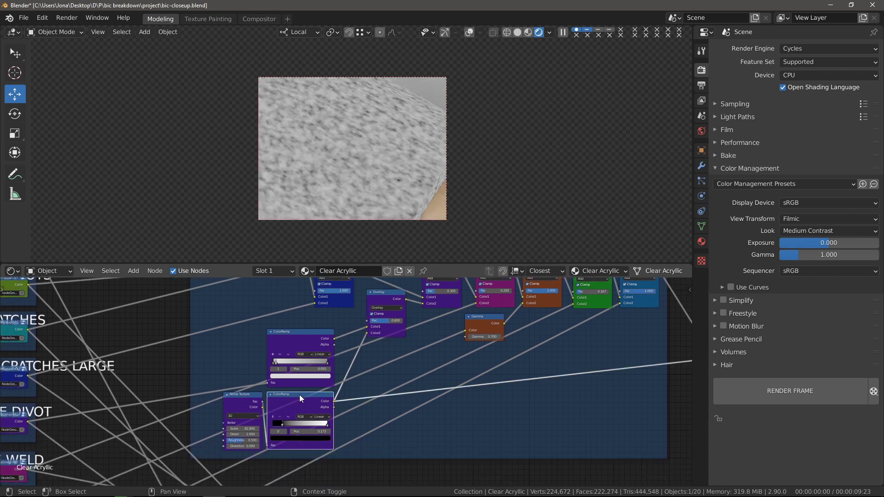
ctrl+shift+click(379, 297)
- Preview the purple Add and Multiply nodes in HEIGHT and examine the Gamma and Noise Texture feeding the Multiply
middle_drag(450, 324, 406, 375)
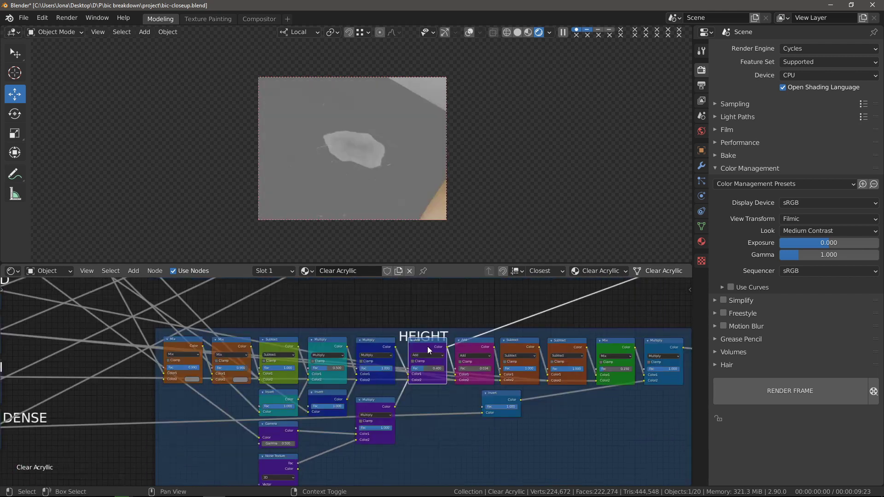
ctrl+shift+click(427, 346)
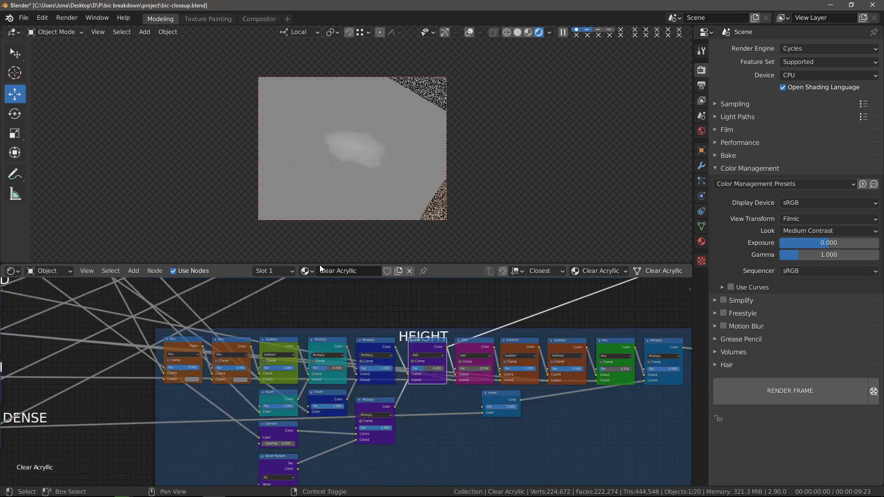
ctrl+shift+click(372, 404)
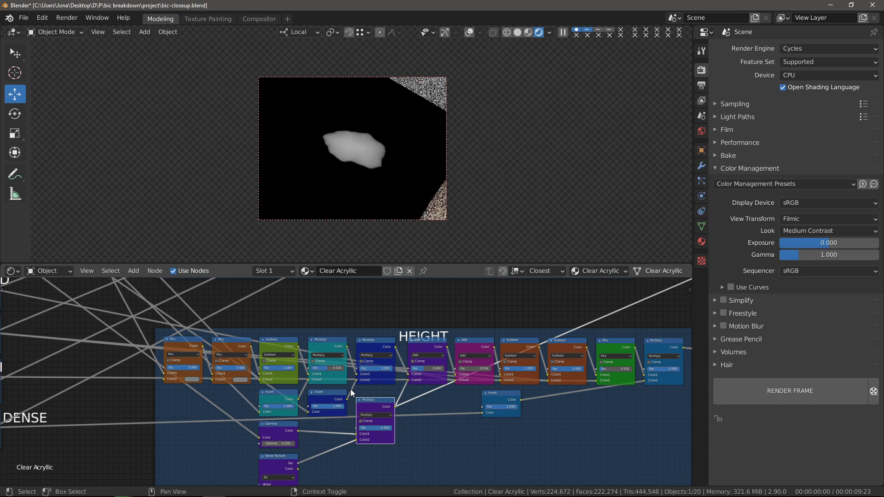
middle_drag(351, 390, 343, 322)
scroll(343, 343, up, 4)
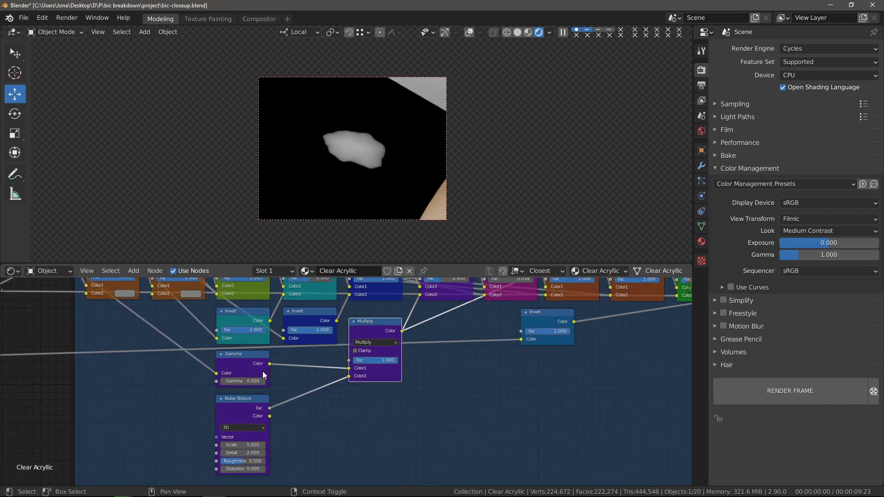
scroll(362, 330, down, 3)
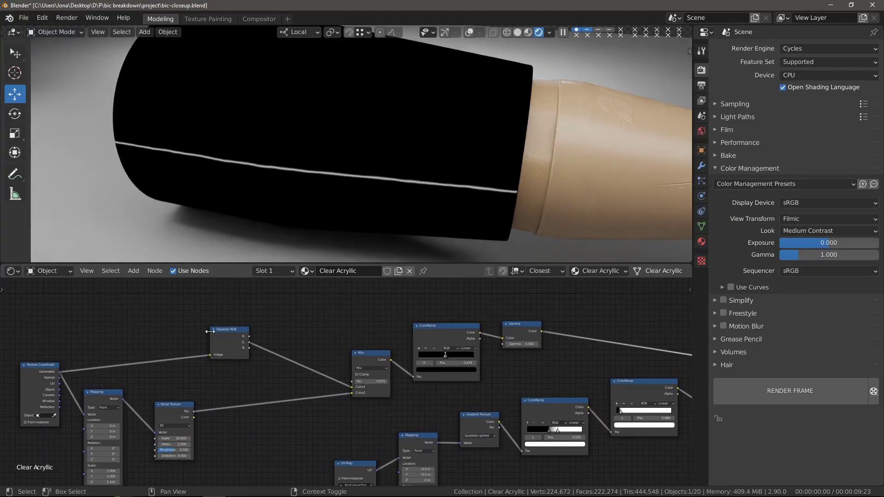
- Preview the Separate RGB gradient of the side weld setup and the ColorRamp that narrows it to a line
ctrl+shift+click(231, 342)
ctrl+shift+click(230, 343)
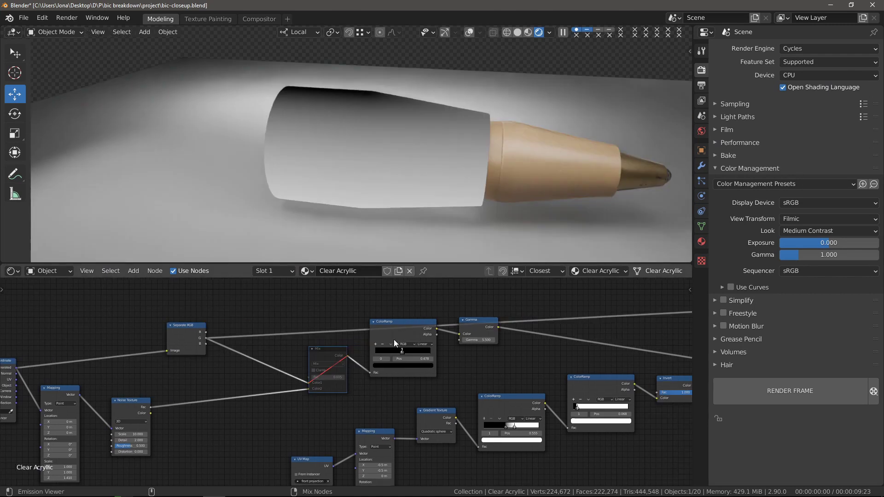
ctrl+shift+click(392, 338)
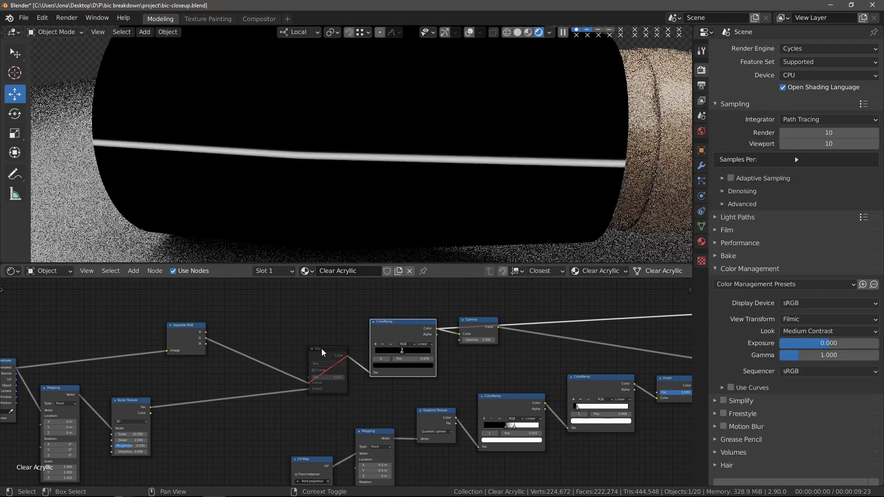
- Compare the weld line up close with the Mix node muted and unmuted, leaving the node unmuted
drag(311, 329, 332, 371)
middle_drag(260, 385, 302, 357)
key(m)
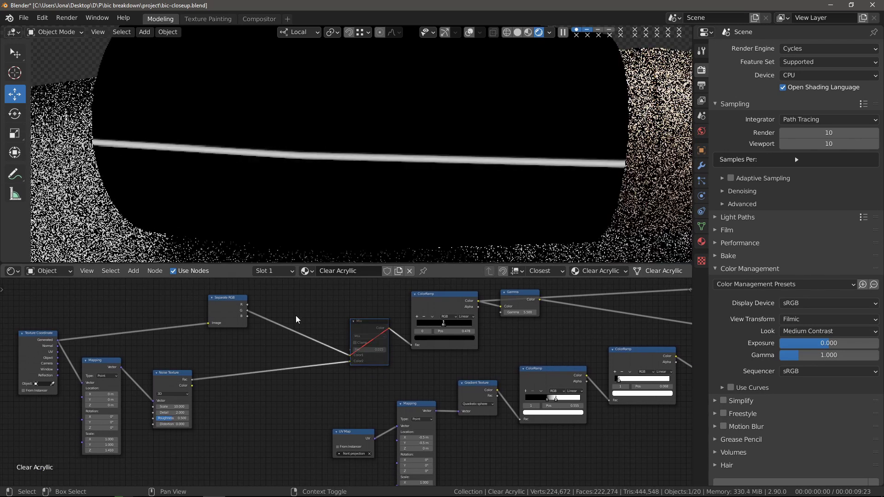
key(m)
scroll(369, 206, up, 2)
scroll(369, 203, up, 1)
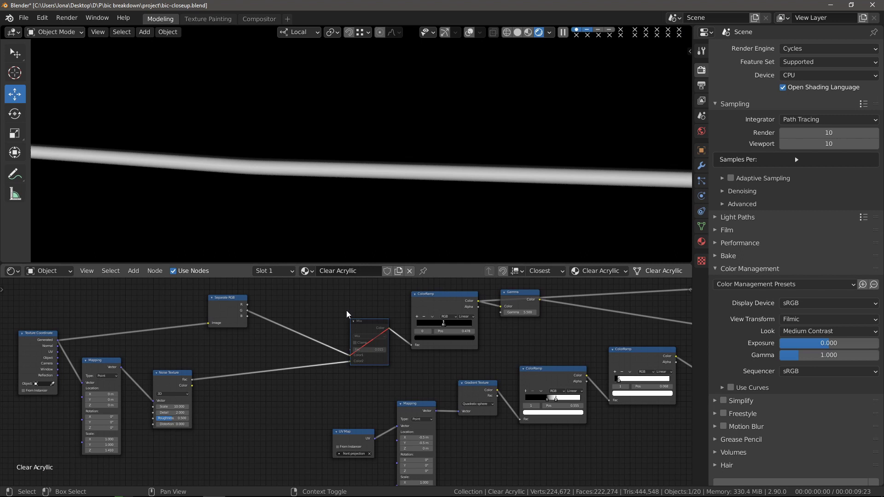
key(m)
key(m)
key(m)
key(m)
key(m)
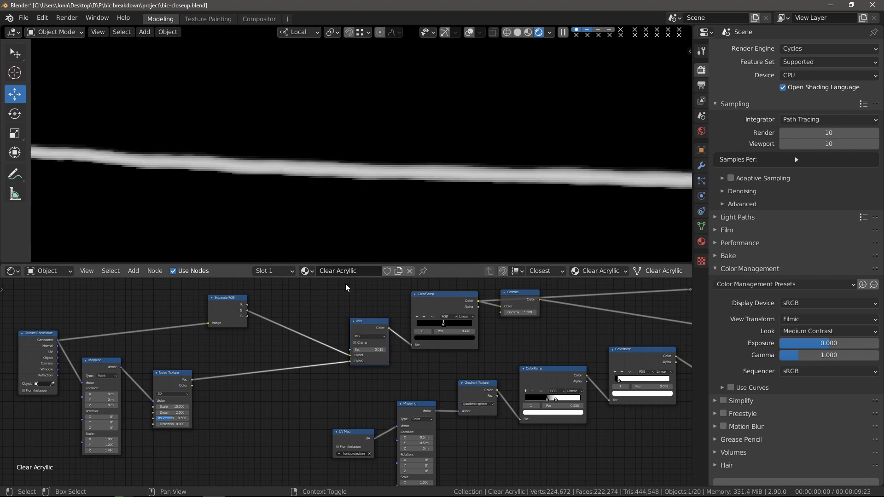
scroll(340, 204, down, 6)
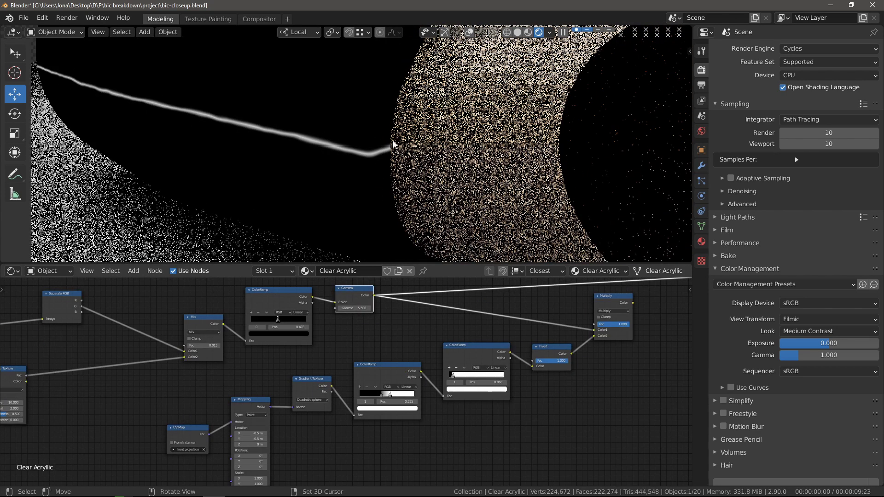
- Preview the front projection Gradient Texture, its two ColorRamps and the Invert node that mask the weld at the body's end
ctrl+shift+click(297, 386)
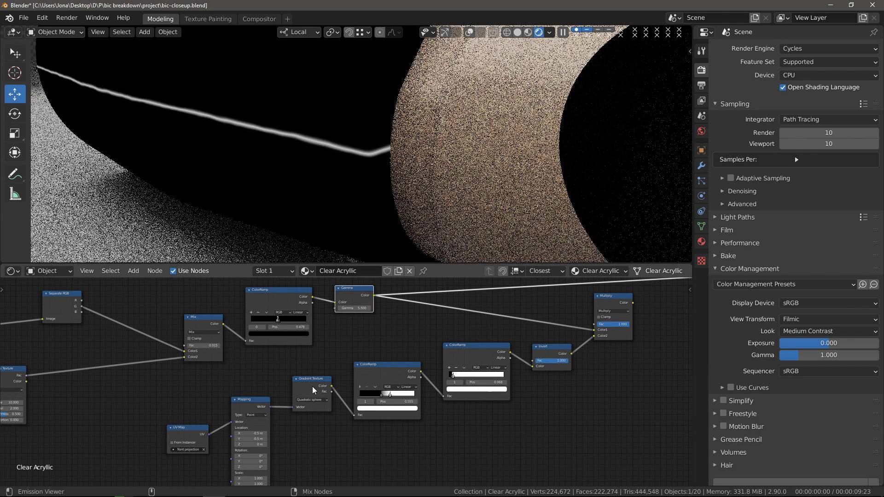
middle_drag(354, 165, 364, 171)
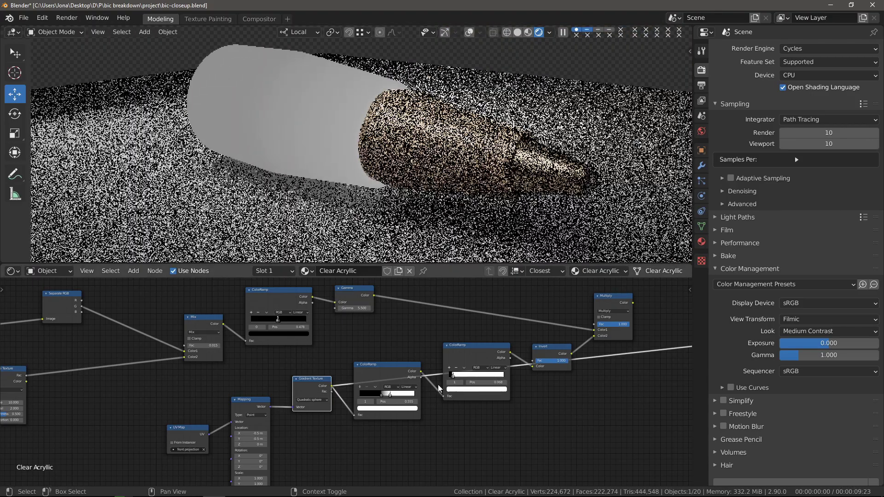
ctrl+shift+click(400, 364)
ctrl+shift+click(471, 353)
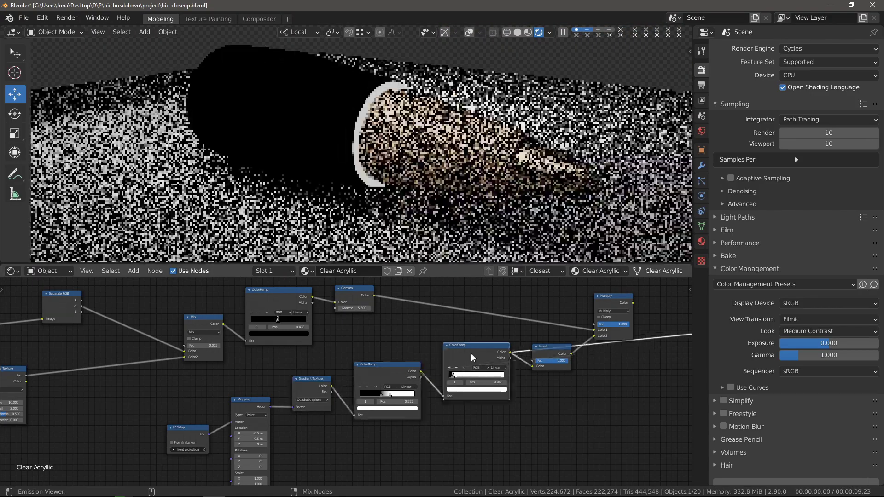
middle_drag(530, 352, 435, 360)
scroll(436, 360, up, 2)
ctrl+shift+click(461, 355)
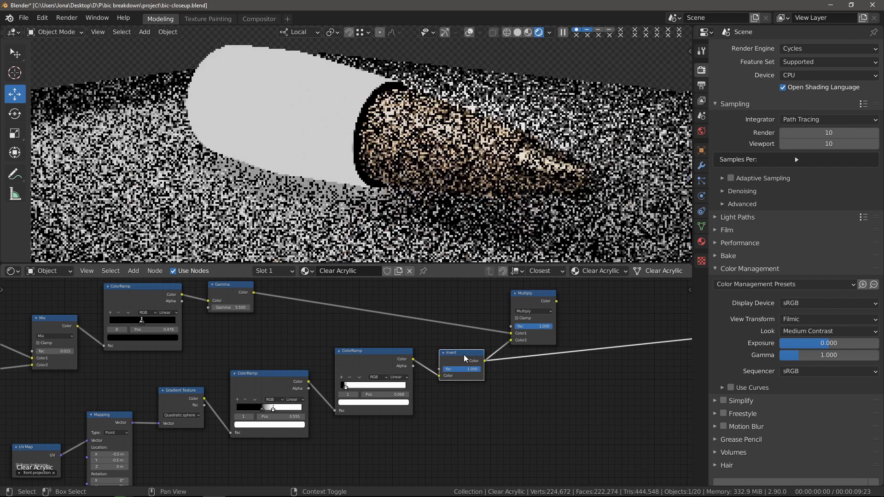
- Preview the Multiply node that combines the weld line with its end mask and inspect where the line stops
ctrl+shift+click(525, 295)
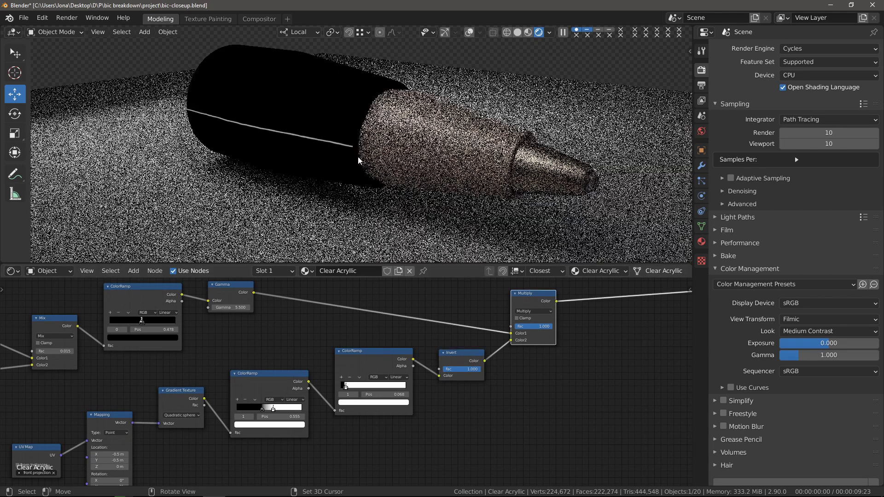
scroll(358, 156, up, 4)
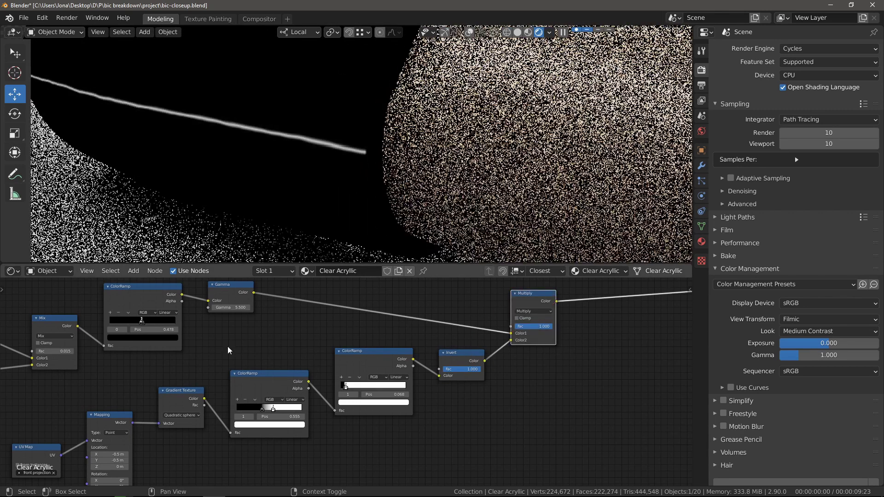
scroll(239, 343, down, 1)
scroll(308, 346, down, 1)
middle_drag(205, 397, 299, 326)
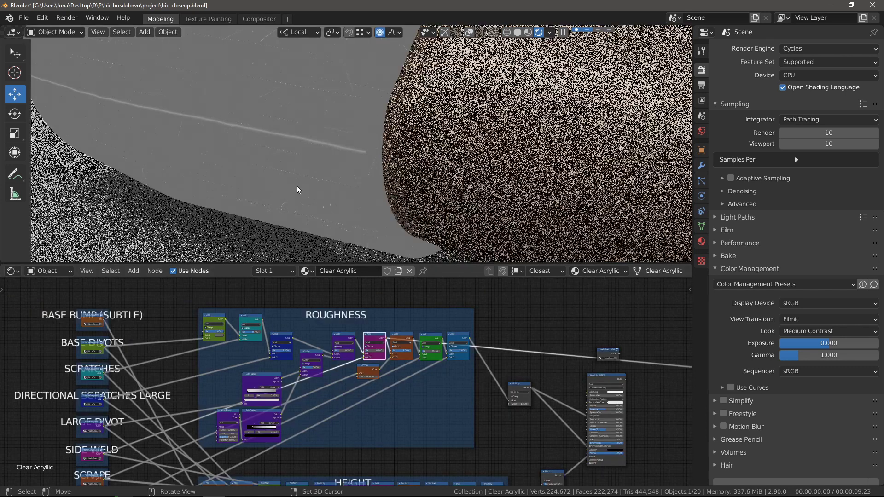
- Preview the side weld's magenta Add nodes in the ROUGHNESS and HEIGHT frames
middle_drag(296, 186, 310, 181)
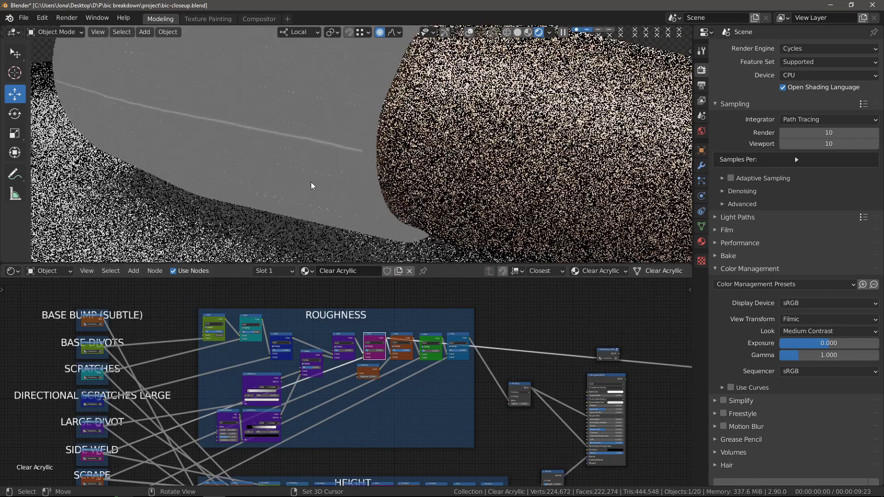
scroll(311, 187, up, 6)
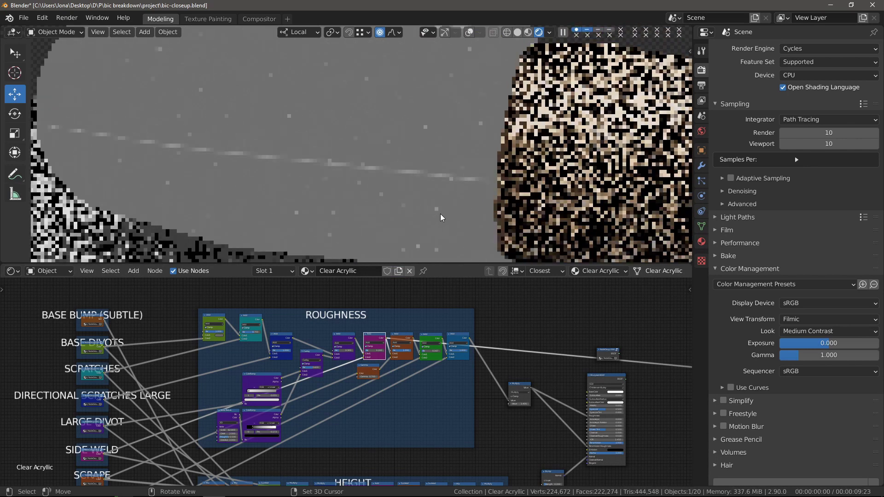
ctrl+shift+click(396, 379)
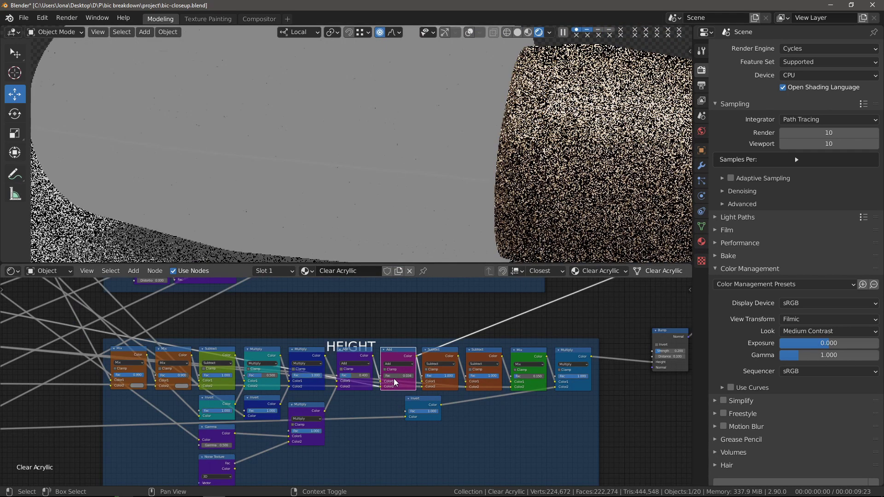
drag(394, 378, 416, 378)
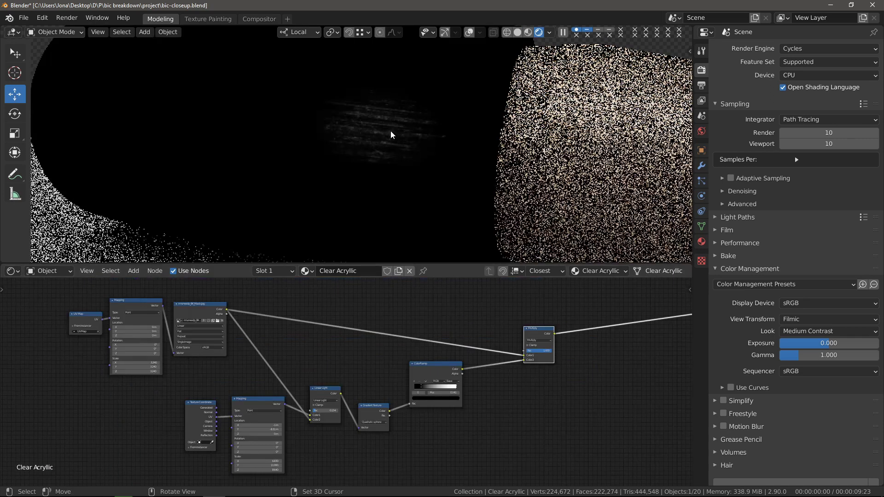
- Inspect the scrape's Multiply result on the body and preview the mask image texture that feeds it
alt+middle_click(383, 134)
scroll(383, 134, down, 5)
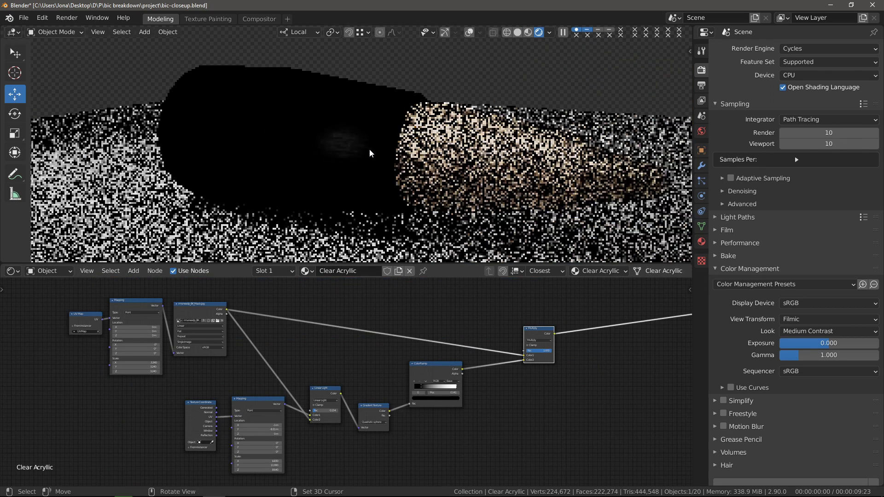
scroll(381, 154, up, 2)
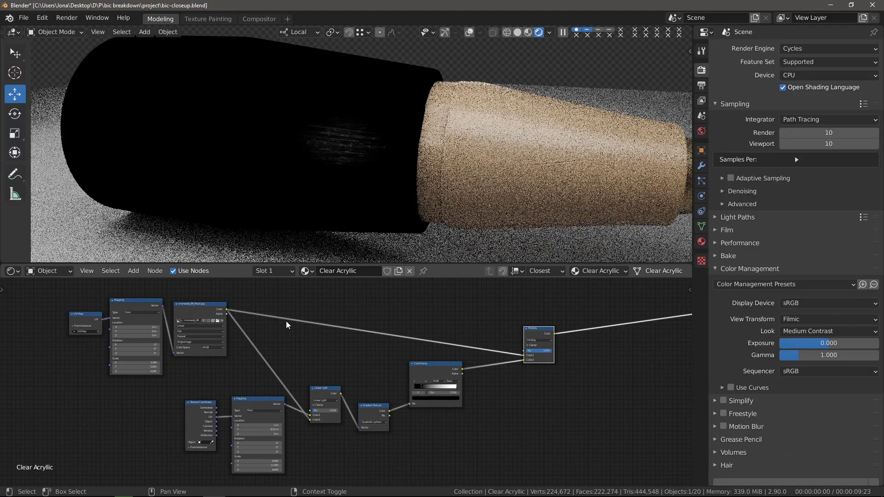
scroll(286, 322, up, 1)
mouse_move(286, 322)
middle_down()
mouse_move(278, 365)
mouse_move(309, 359)
middle_up()
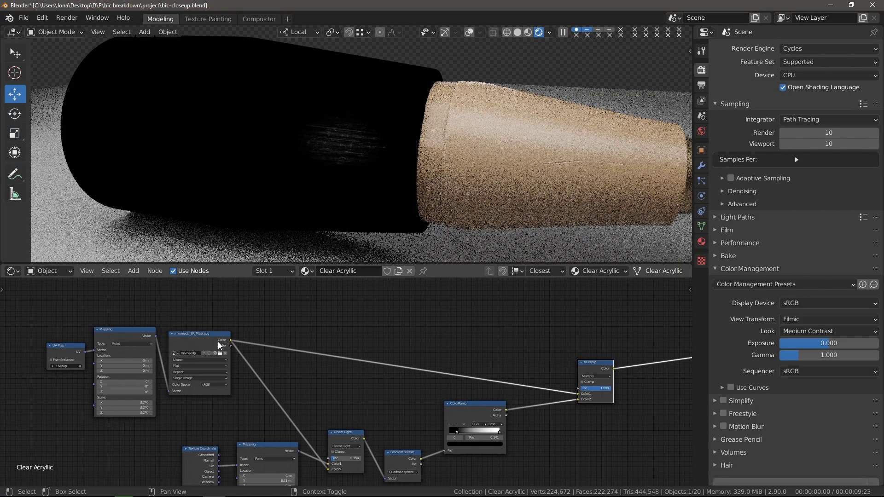
ctrl+shift+click(212, 341)
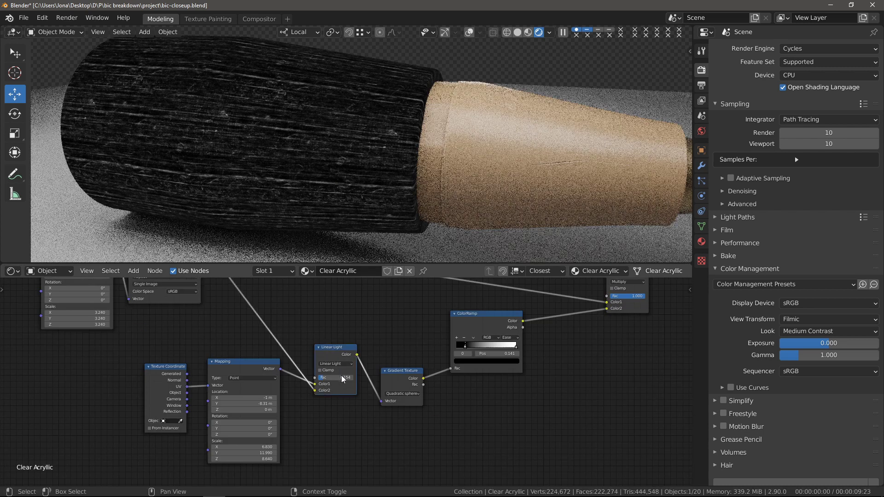
- Compare the scrape's quadratic sphere Gradient Texture with the Linear Light node muted and unmuted
key(m)
ctrl+shift+click(399, 377)
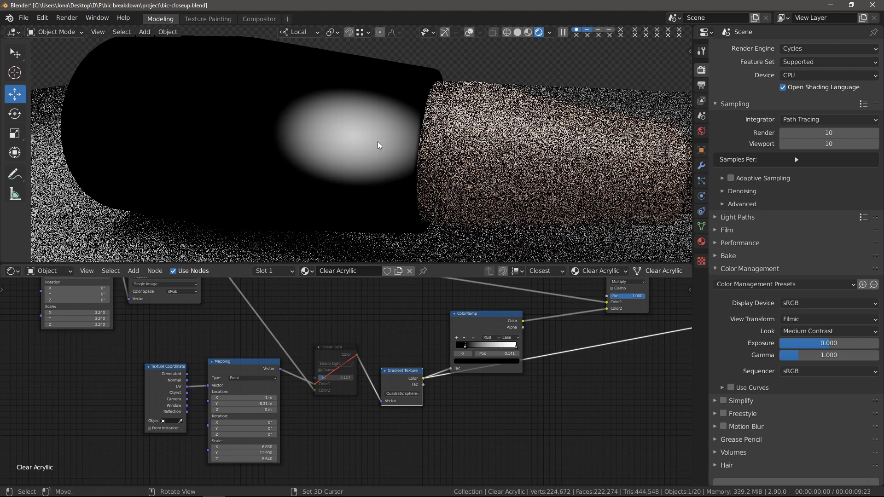
mouse_move(377, 141)
middle_down()
mouse_move(352, 153)
mouse_move(365, 154)
middle_up()
drag(334, 331, 354, 363)
key(m)
- Preview the ColorRamp that tightens the scrape's distorted gradient and the Multiply that combines it with the image mask
scroll(365, 328, up, 3)
middle_drag(359, 329, 351, 332)
drag(334, 378, 326, 380)
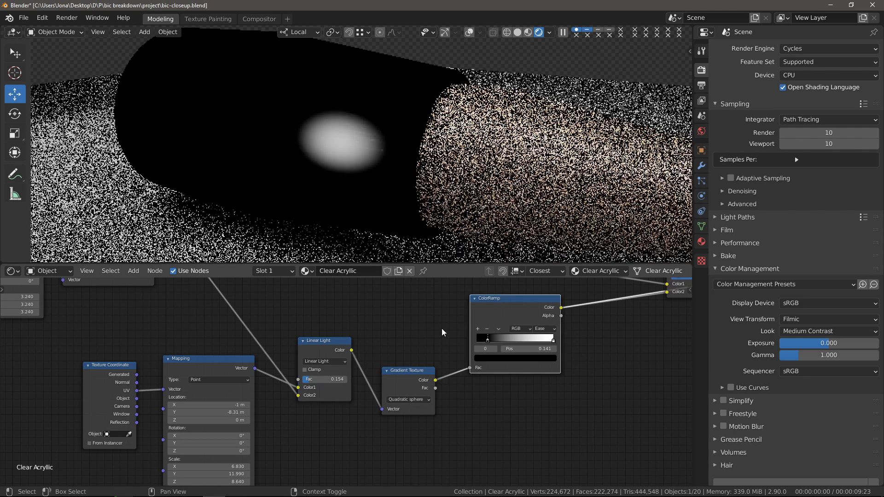
middle_drag(424, 325, 297, 385)
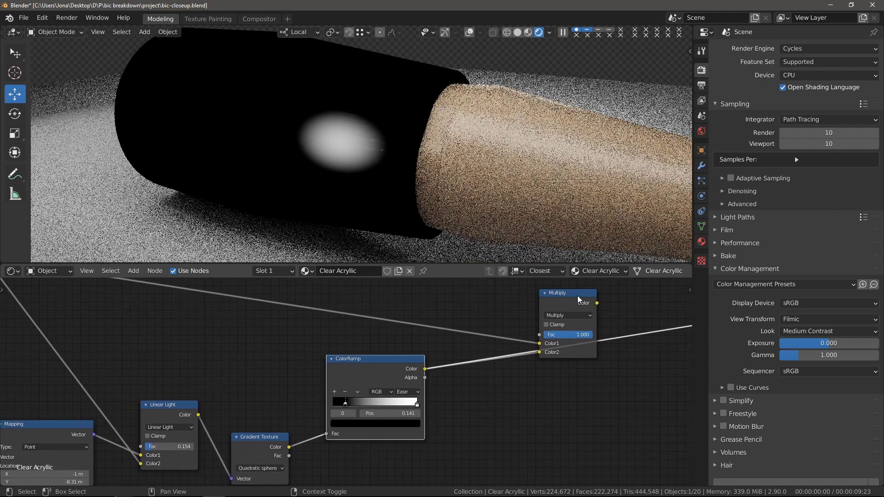
ctrl+shift+click(578, 296)
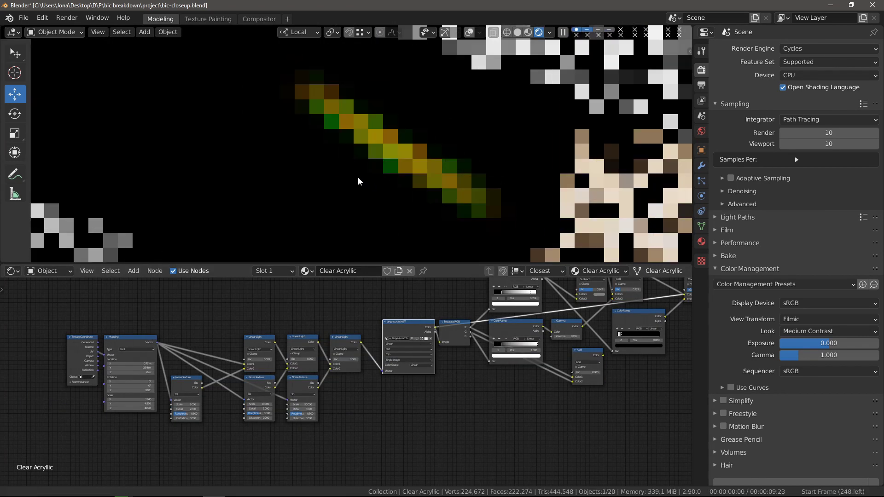
- Compare the scratch image with its three Linear Light nodes muted and unmuted, and preview the Separate RGB output
drag(218, 305, 354, 364)
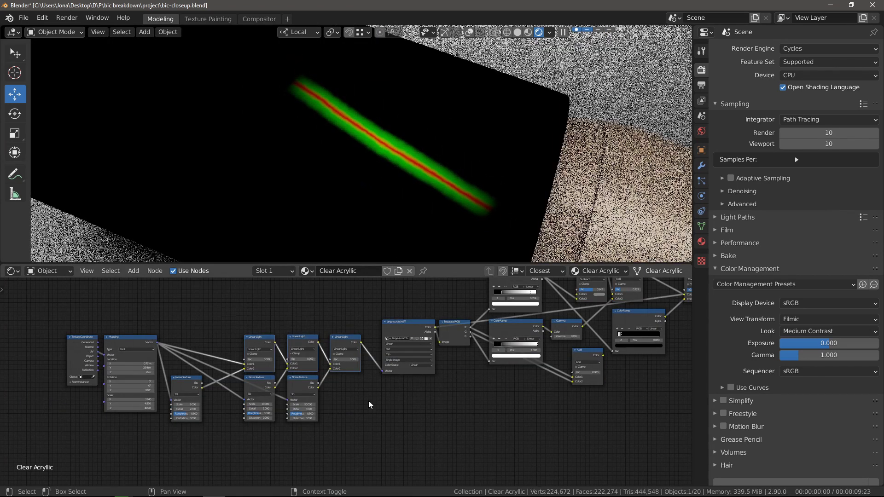
key(m)
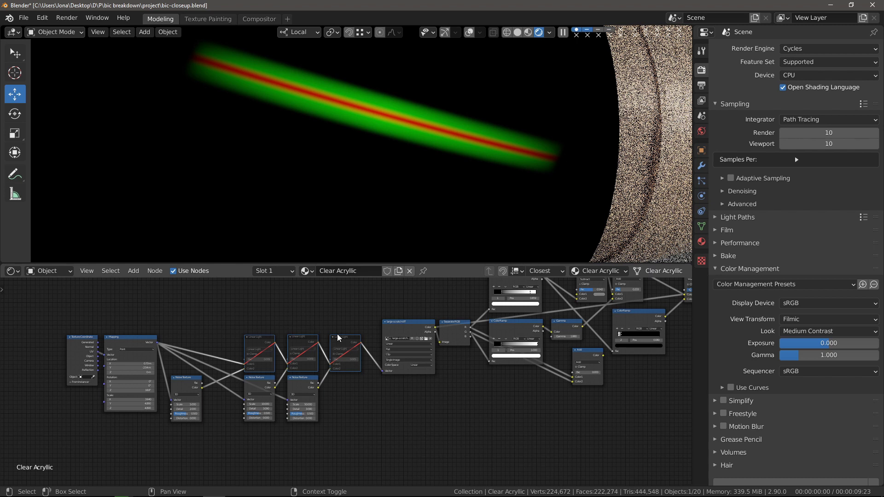
ctrl+shift+click(236, 378)
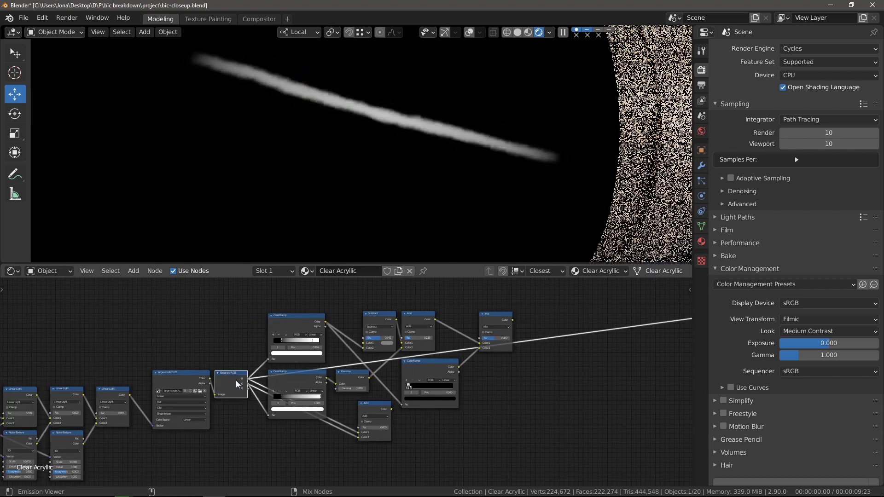
ctrl+shift+click(236, 380)
- Preview the upper ColorRamp, Subtract, Add and Mix nodes that build the scratch's height
ctrl+shift+click(302, 320)
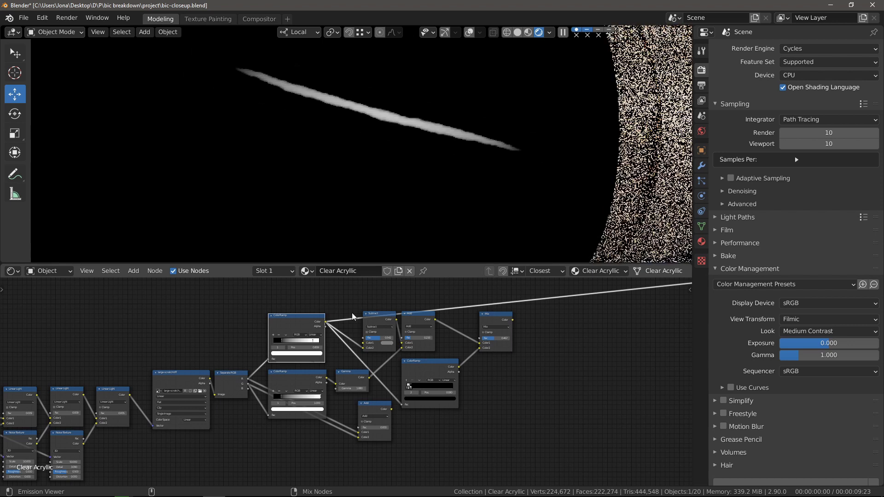
ctrl+shift+click(380, 317)
ctrl+shift+click(416, 316)
ctrl+shift+click(487, 316)
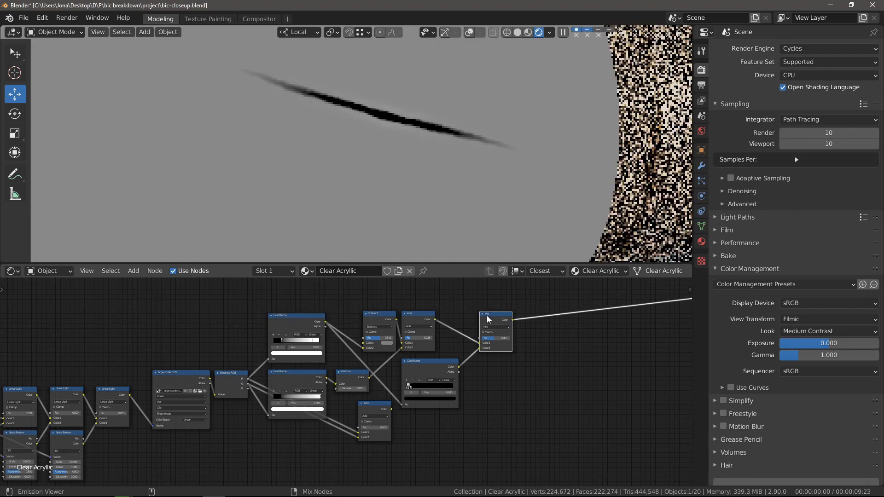
middle_drag(463, 193, 430, 216)
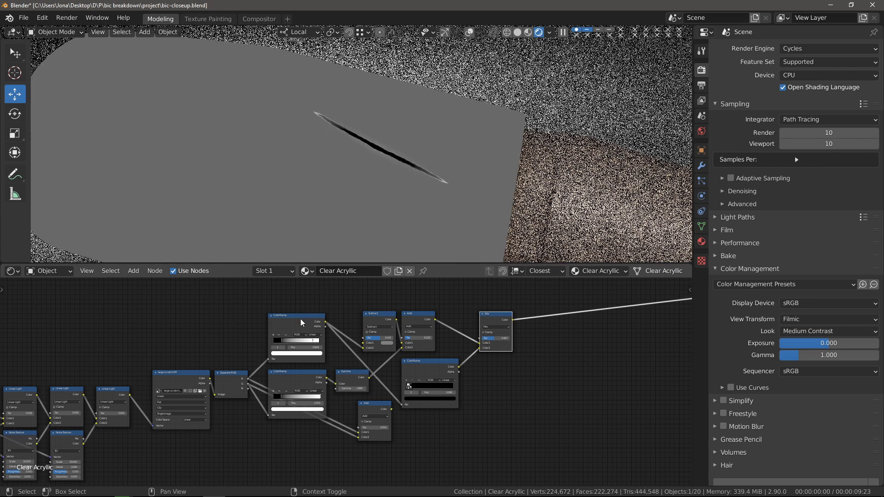
- Preview the SCRATCH group's output and its green Add node in the ROUGHNESS frame
scroll(300, 319, down, 5)
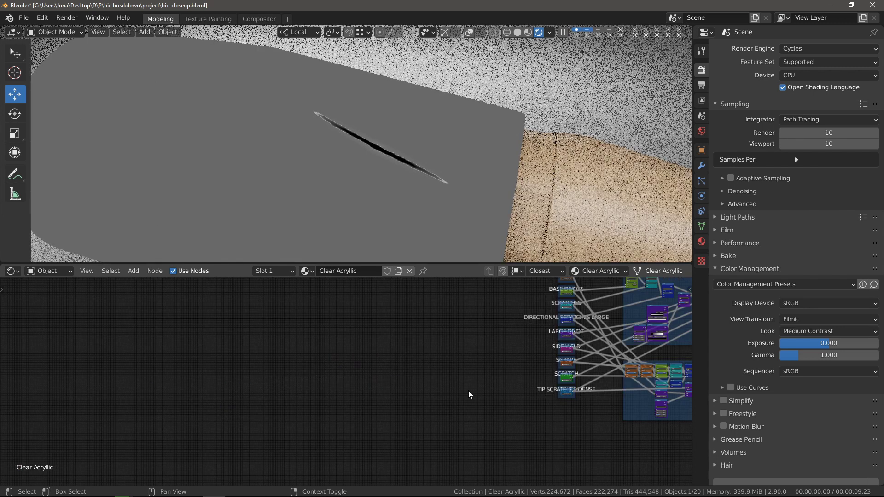
middle_drag(479, 375, 244, 401)
scroll(253, 397, up, 10)
ctrl+shift+click(300, 446)
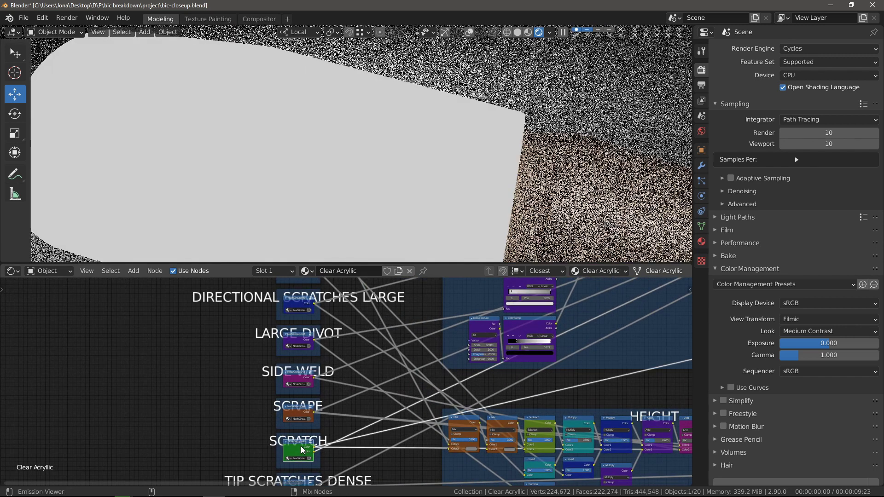
middle_drag(410, 330, 239, 398)
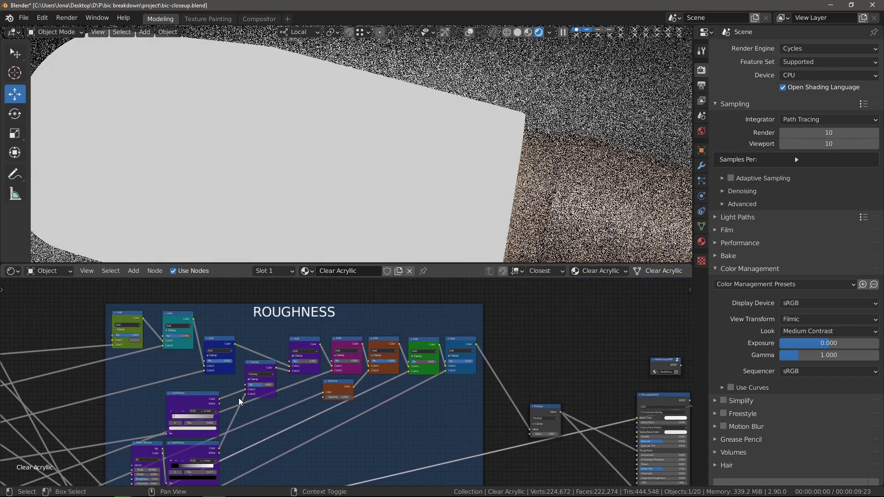
ctrl+shift+click(377, 370)
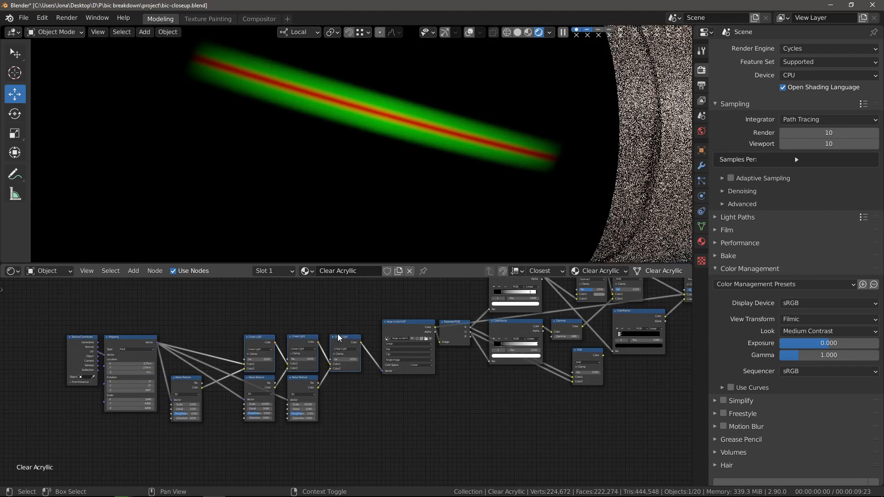
middle_drag(350, 322, 193, 375)
middle_drag(280, 363, 235, 360)
scroll(235, 360, up, 1)
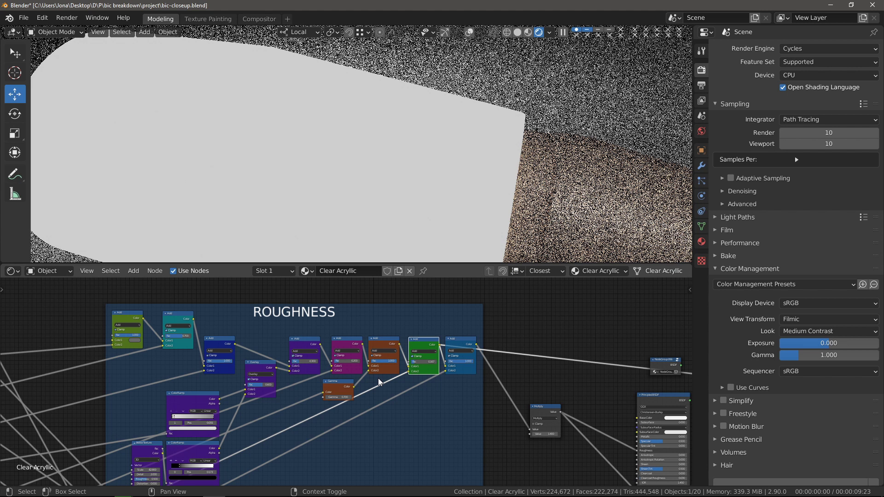
- Preview the scratch's green Mix node in the HEIGHT frame
mouse_move(224, 492)
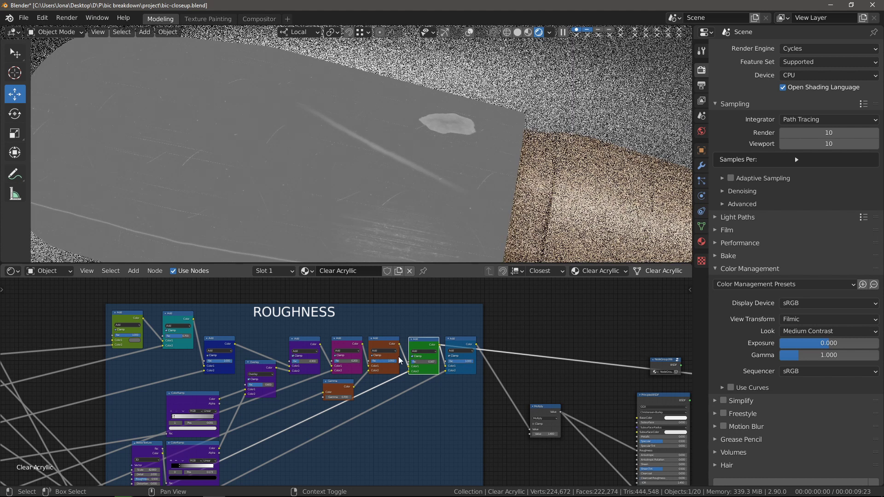
ctrl+shift+click(429, 394)
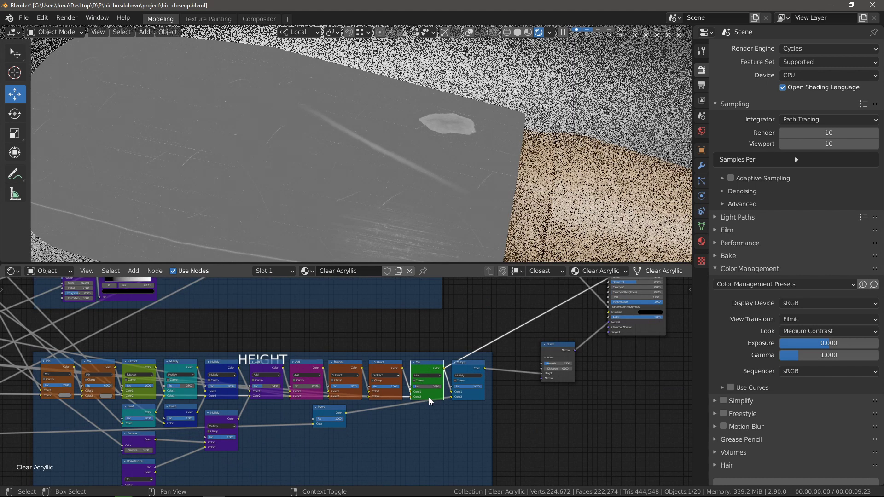
ctrl+shift+click(430, 397)
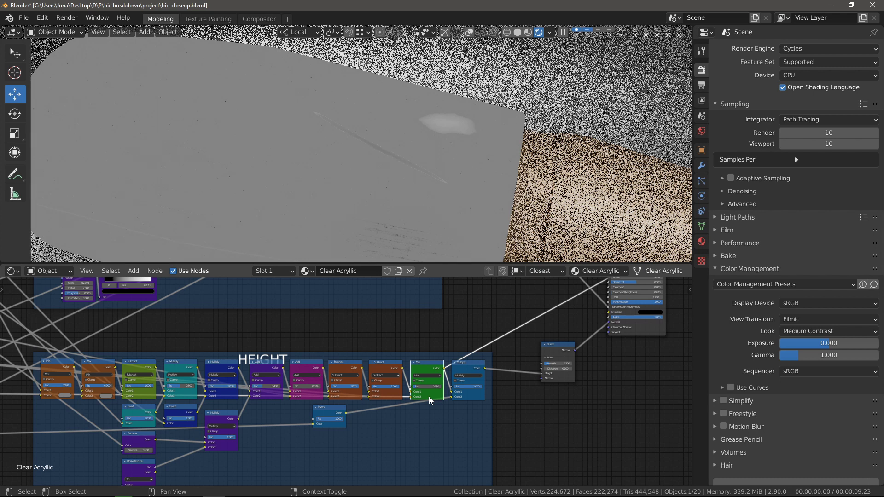
- Inspect the dense tip scratches' Multiply result near the body's end and preview its unmasked image texture
mouse_move(120, 492)
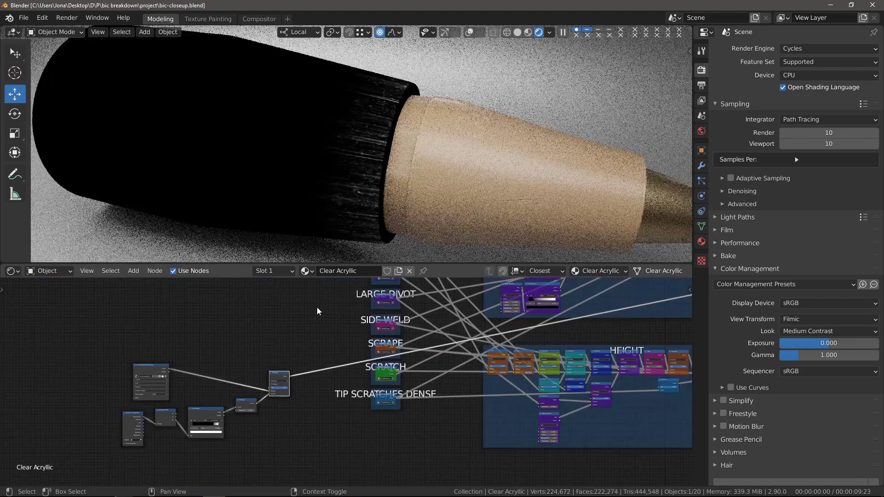
middle_drag(313, 339, 351, 347)
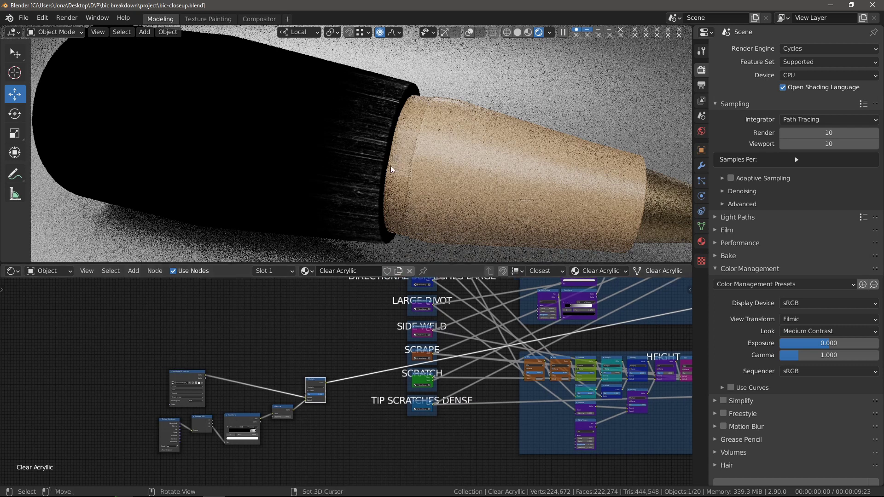
scroll(390, 165, up, 1)
middle_drag(259, 347, 320, 325)
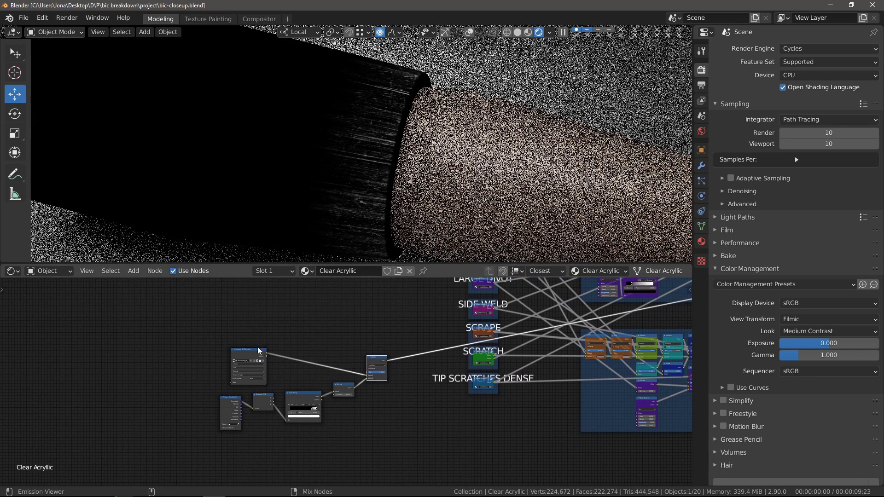
ctrl+shift+click(258, 347)
scroll(317, 181, down, 2)
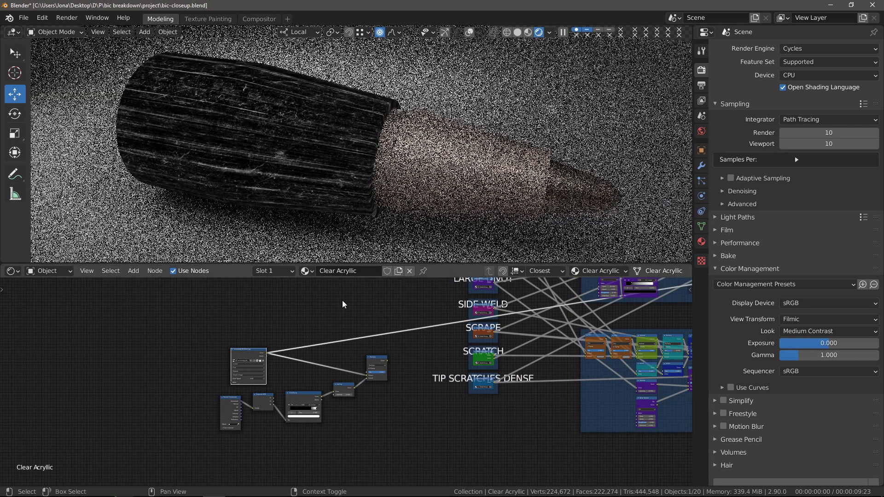
- Preview the Separate RGB gradient and the ColorRamp that limit the dense tip scratches to the body's end
scroll(344, 368, up, 2)
ctrl+shift+click(222, 414)
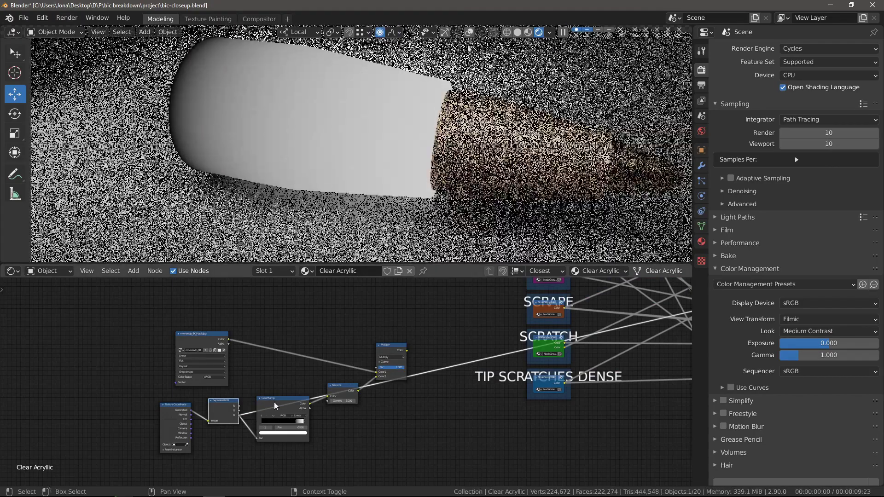
ctrl+shift+click(274, 405)
middle_drag(364, 203, 295, 205)
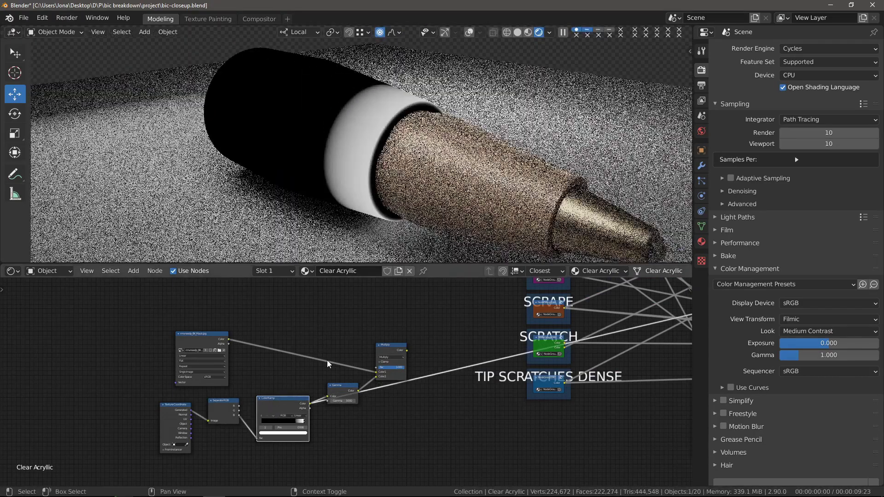
- Preview the Gamma node on the dense tip scratches' mask and the Multiply node that combines it with the scratch texture
ctrl+shift+click(346, 390)
ctrl+shift+click(388, 346)
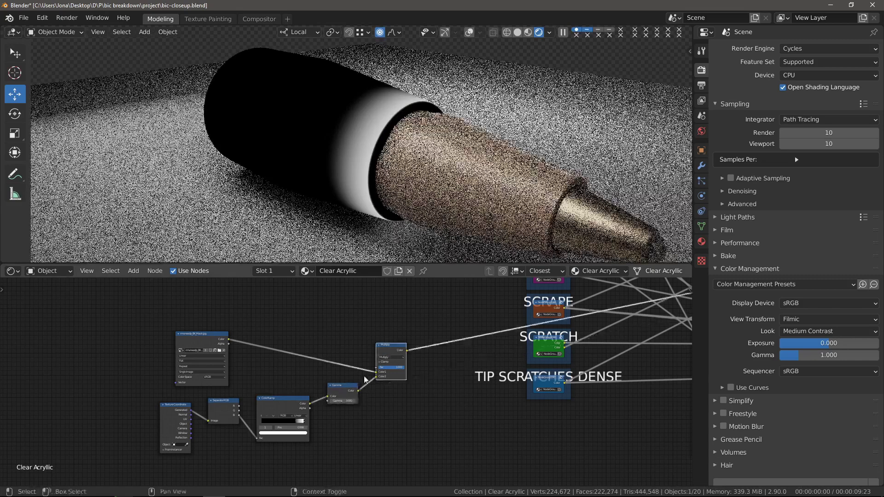
scroll(374, 168, up, 5)
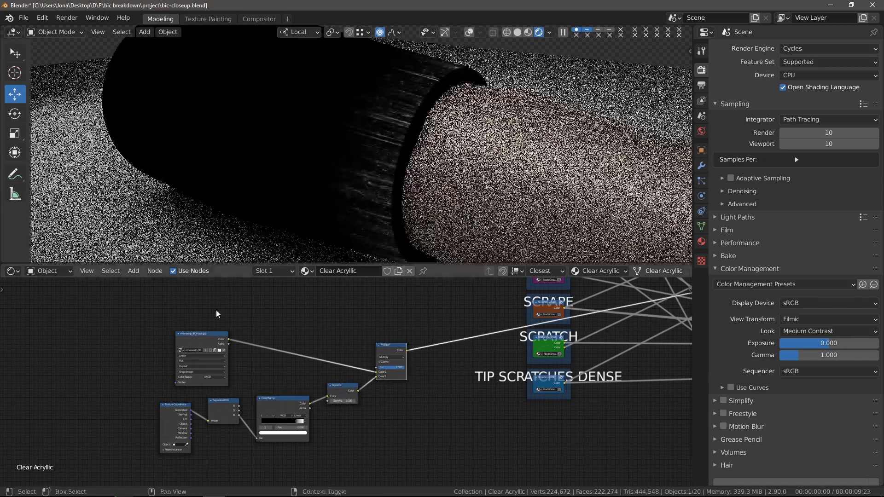
drag(167, 312, 396, 436)
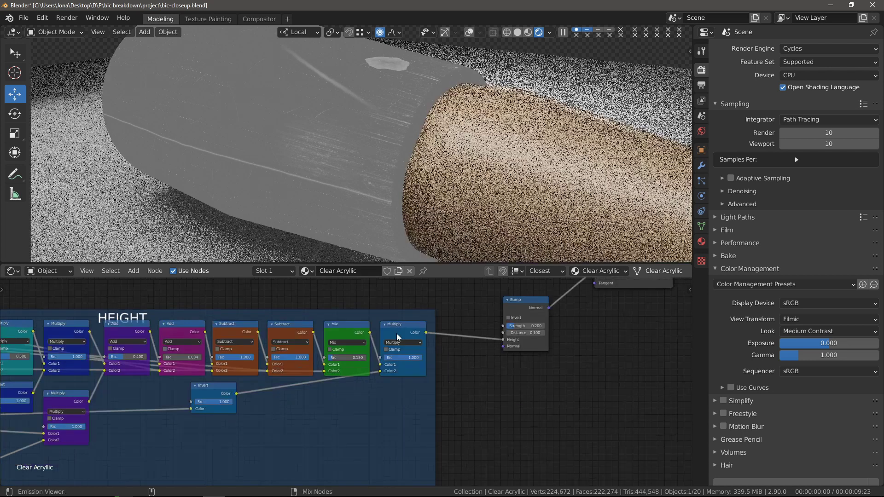
- Preview the final Add node in the ROUGHNESS frame and the Multiply node that passes its result to the Principled BSDF
ctrl+shift+click(396, 333)
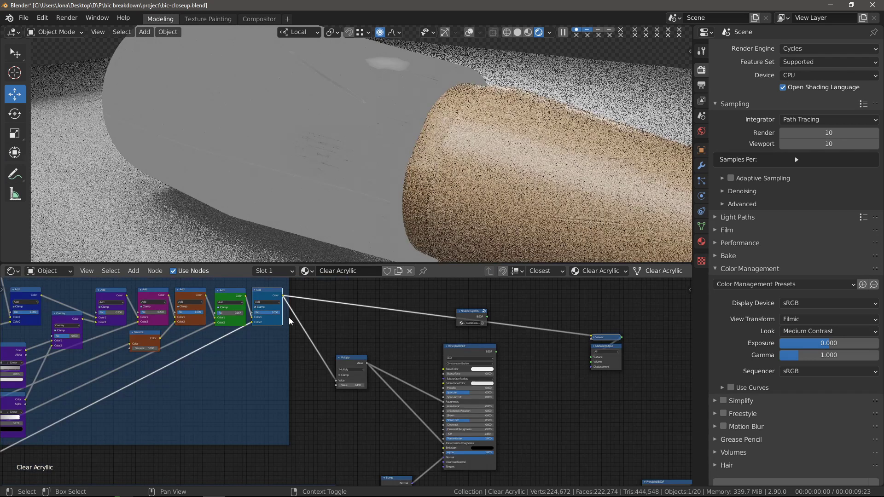
drag(334, 344, 331, 344)
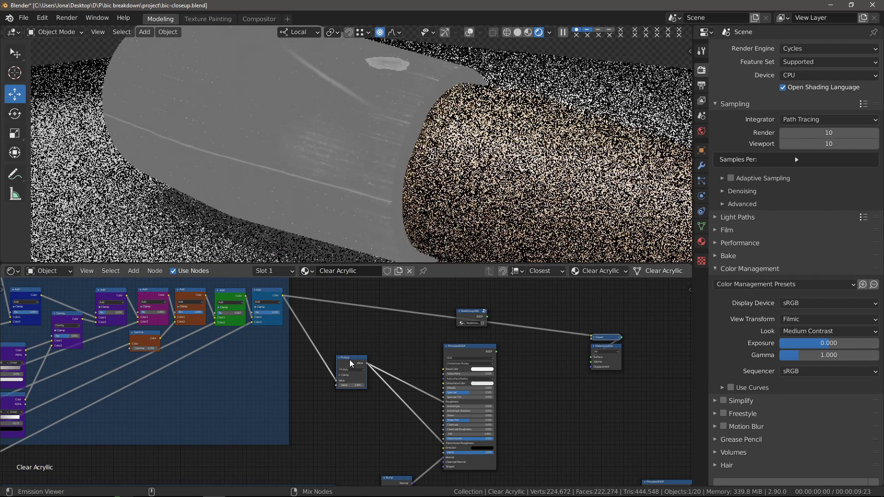
ctrl+shift+click(350, 360)
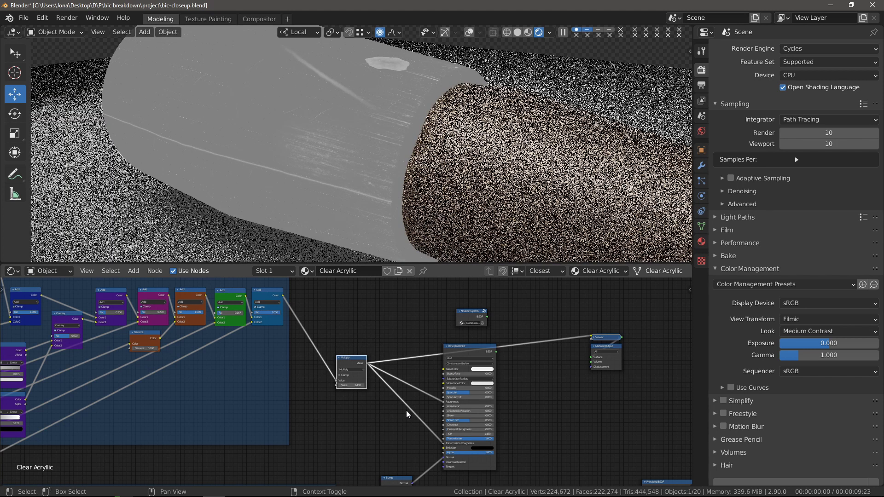
scroll(316, 371, down, 3)
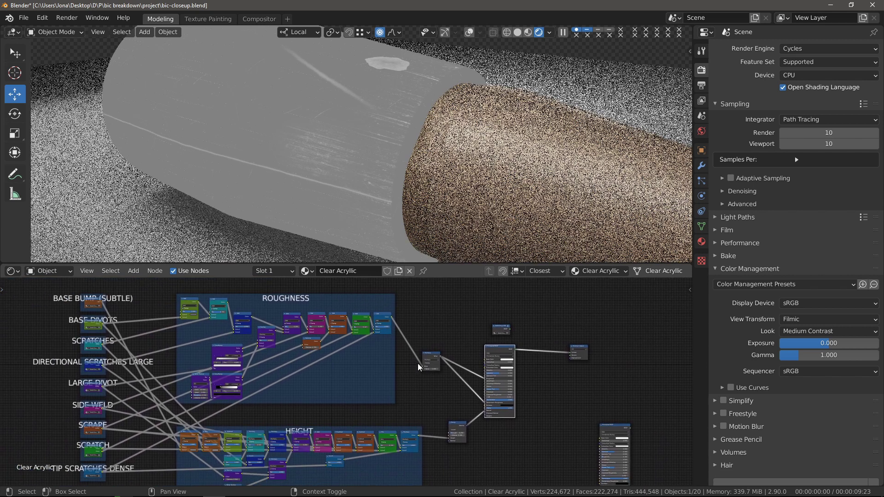
scroll(418, 364, down, 2)
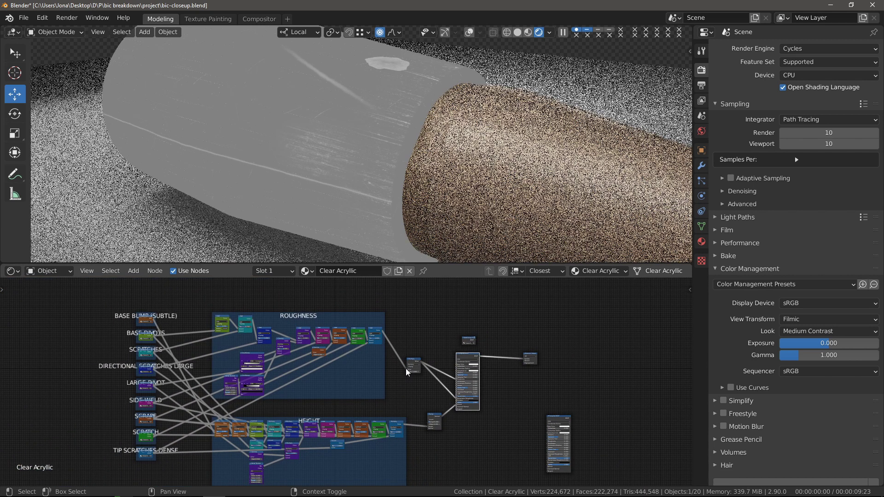